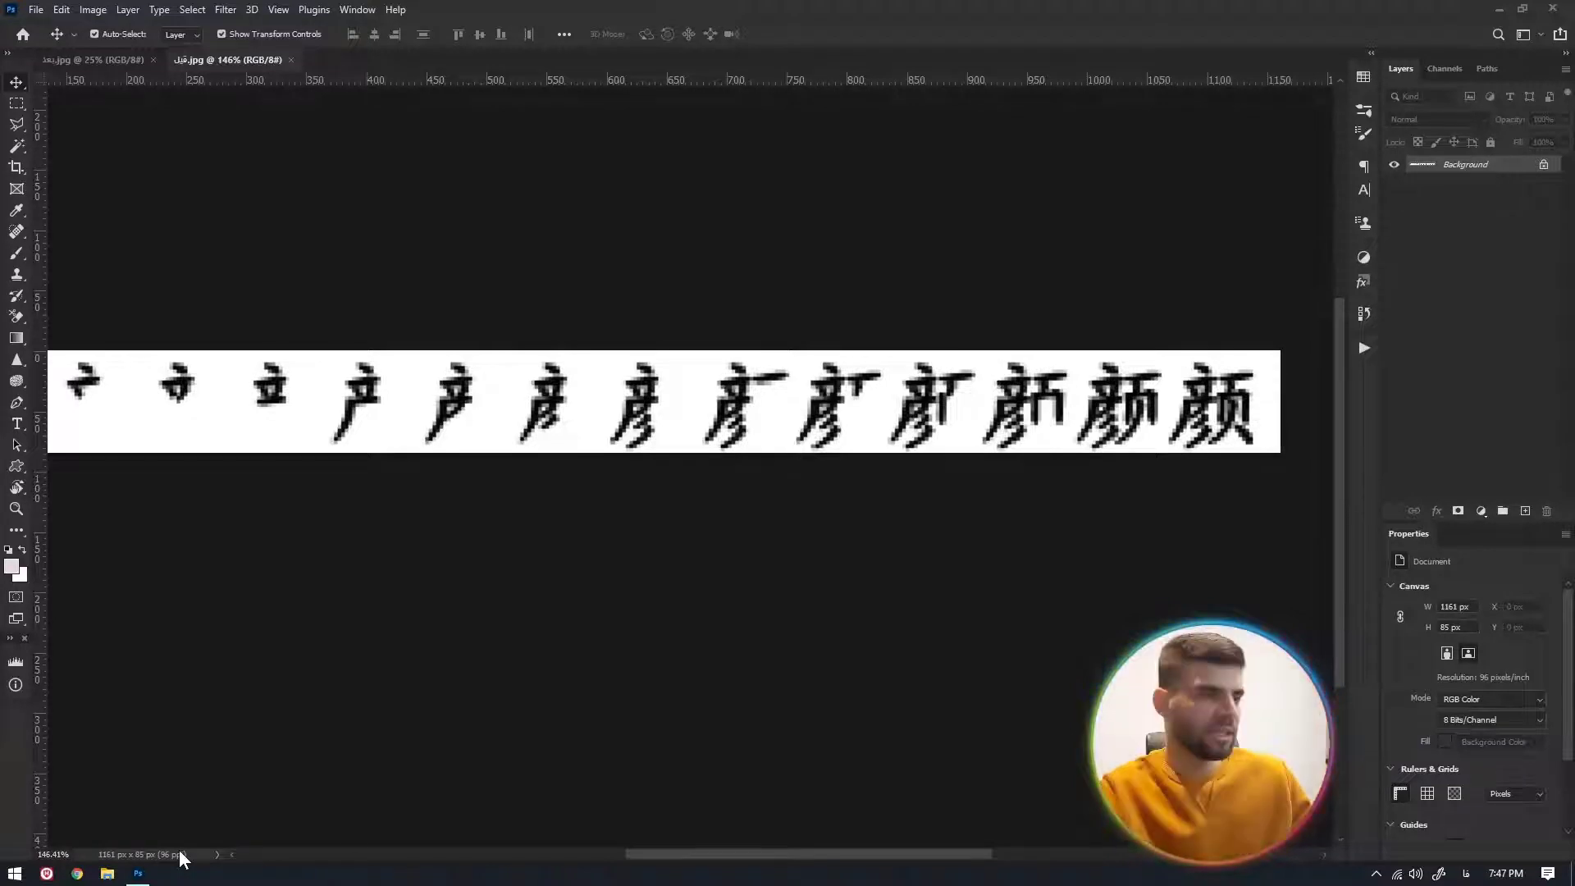
Enlarge the character strip five times by setting the image width to 1161*5 pixels with proportions linked and automatic resampling.
{"action": "scroll", "coordinate": [1261, 402], "scroll_direction": "up", "scroll_amount": 3}
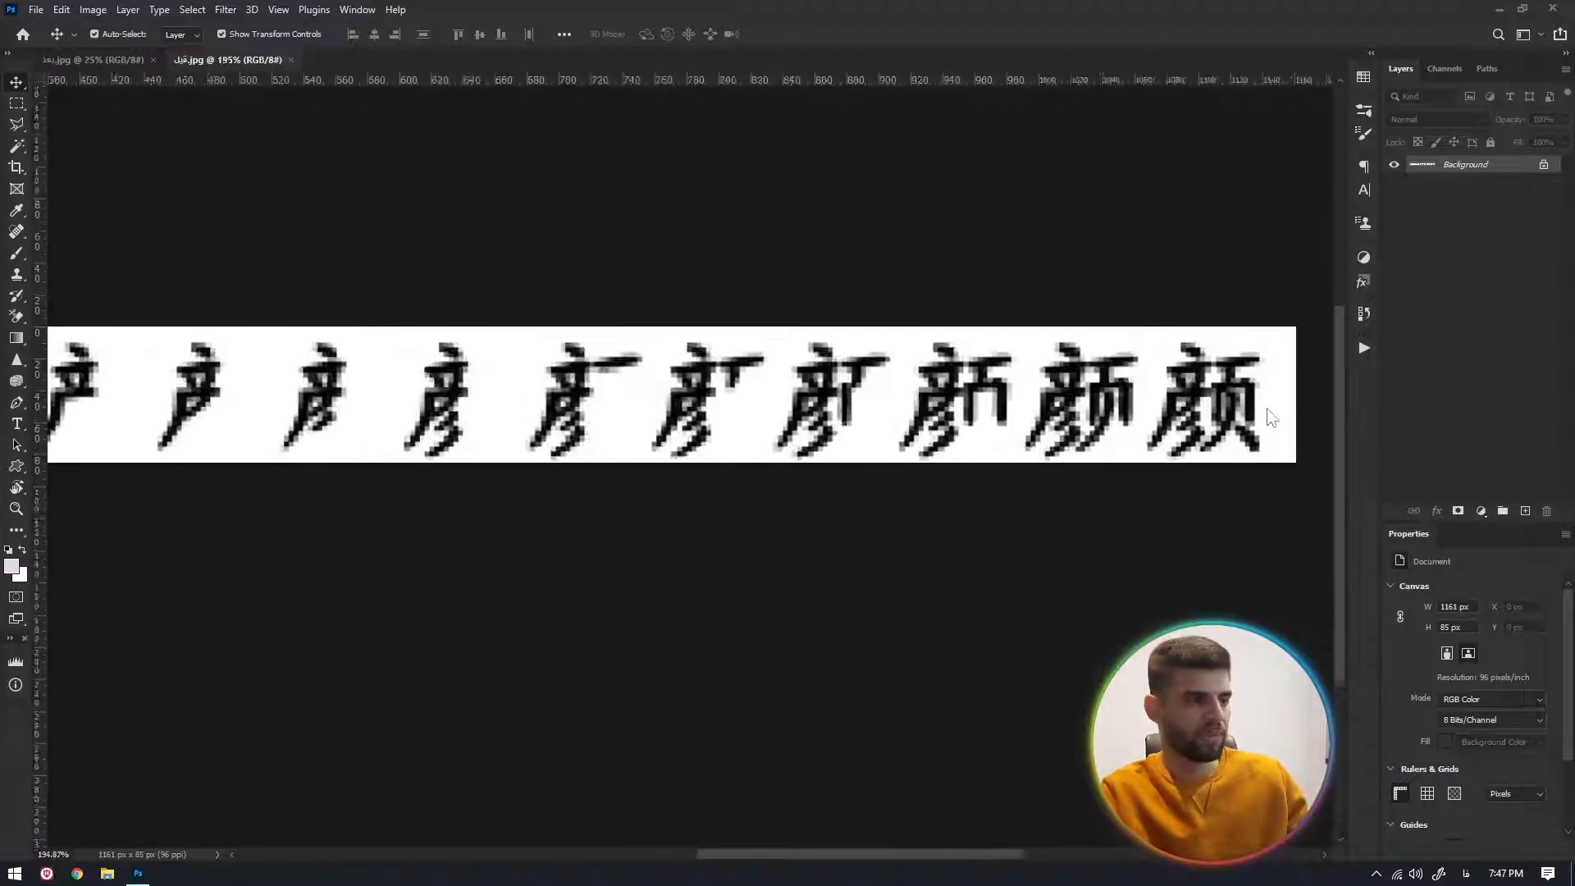
{"action": "scroll", "coordinate": [1270, 417], "scroll_direction": "down", "scroll_amount": 3}
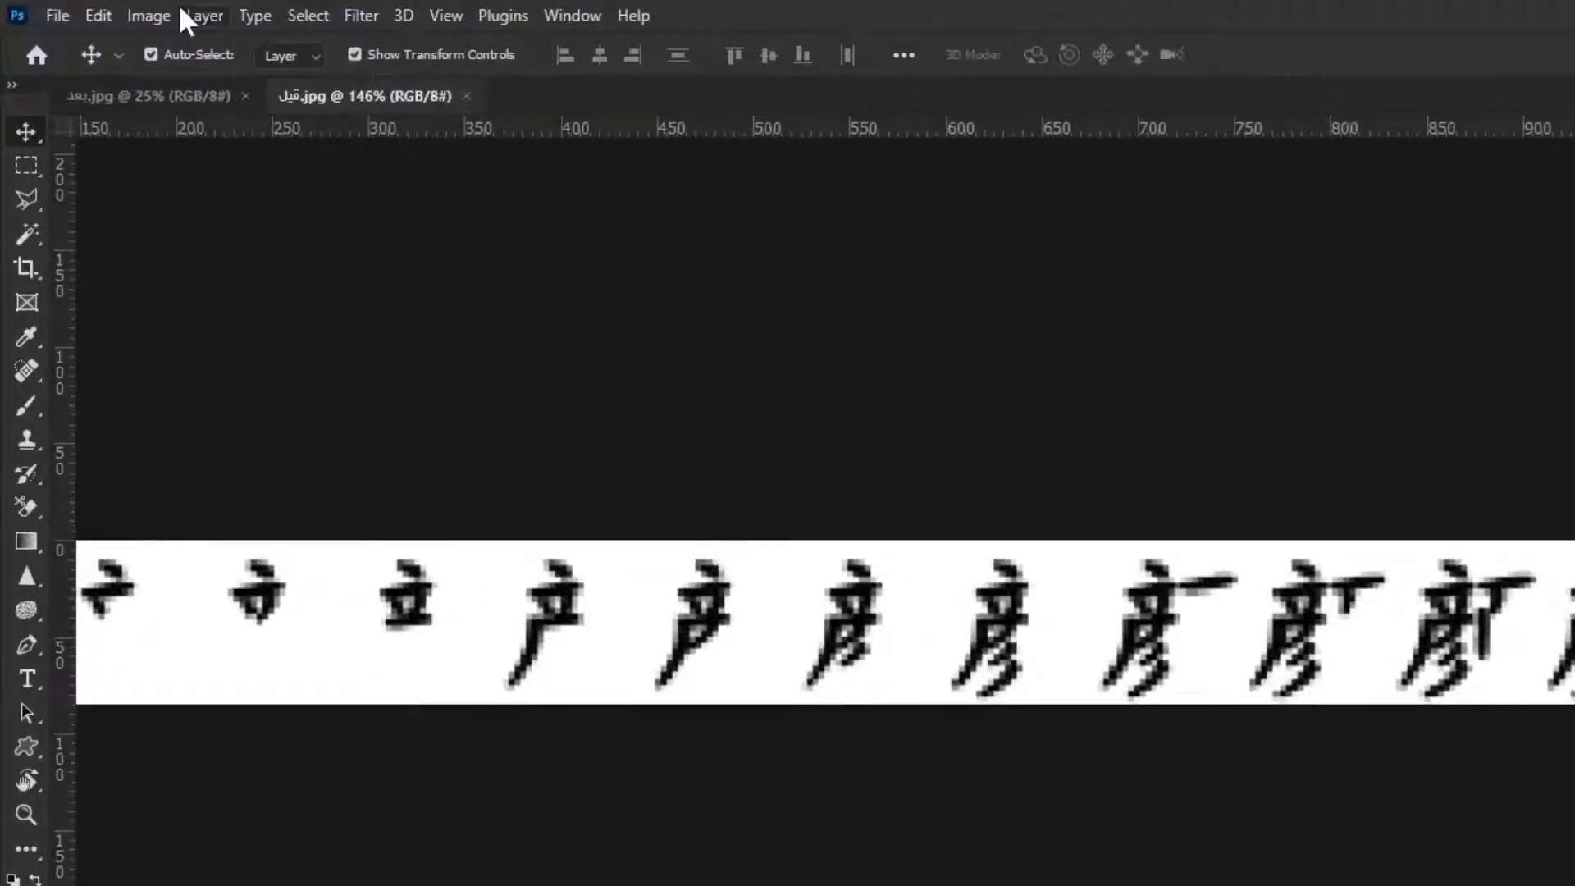
{"action": "left_click", "coordinate": [93, 9]}
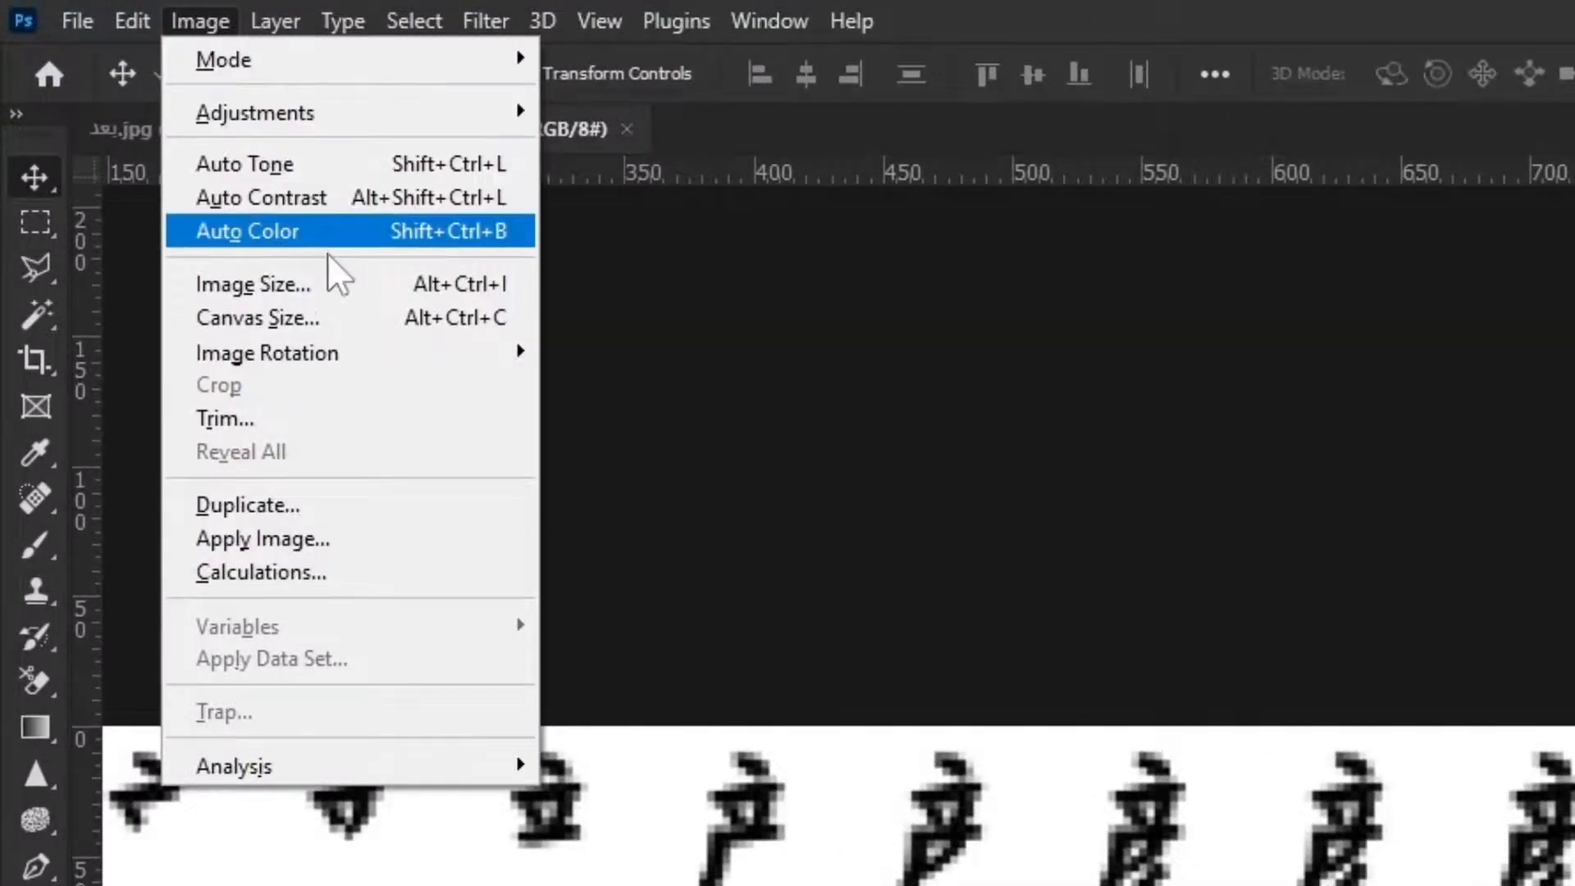
{"action": "left_click", "coordinate": [332, 285]}
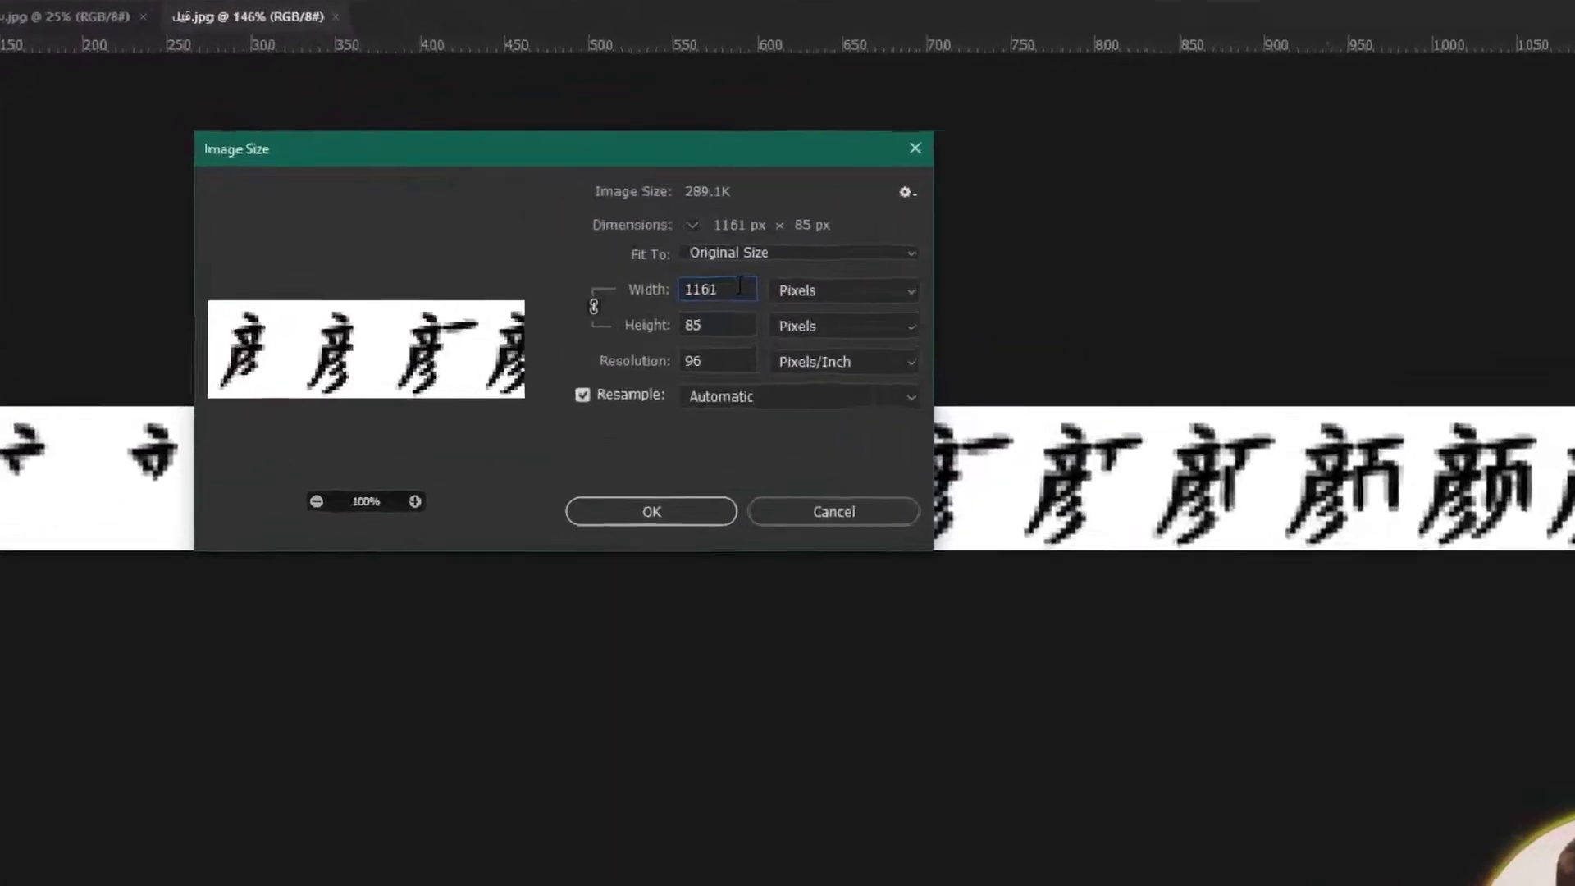
{"action": "left_click", "coordinate": [586, 255]}
{"action": "type", "text": "*5."}
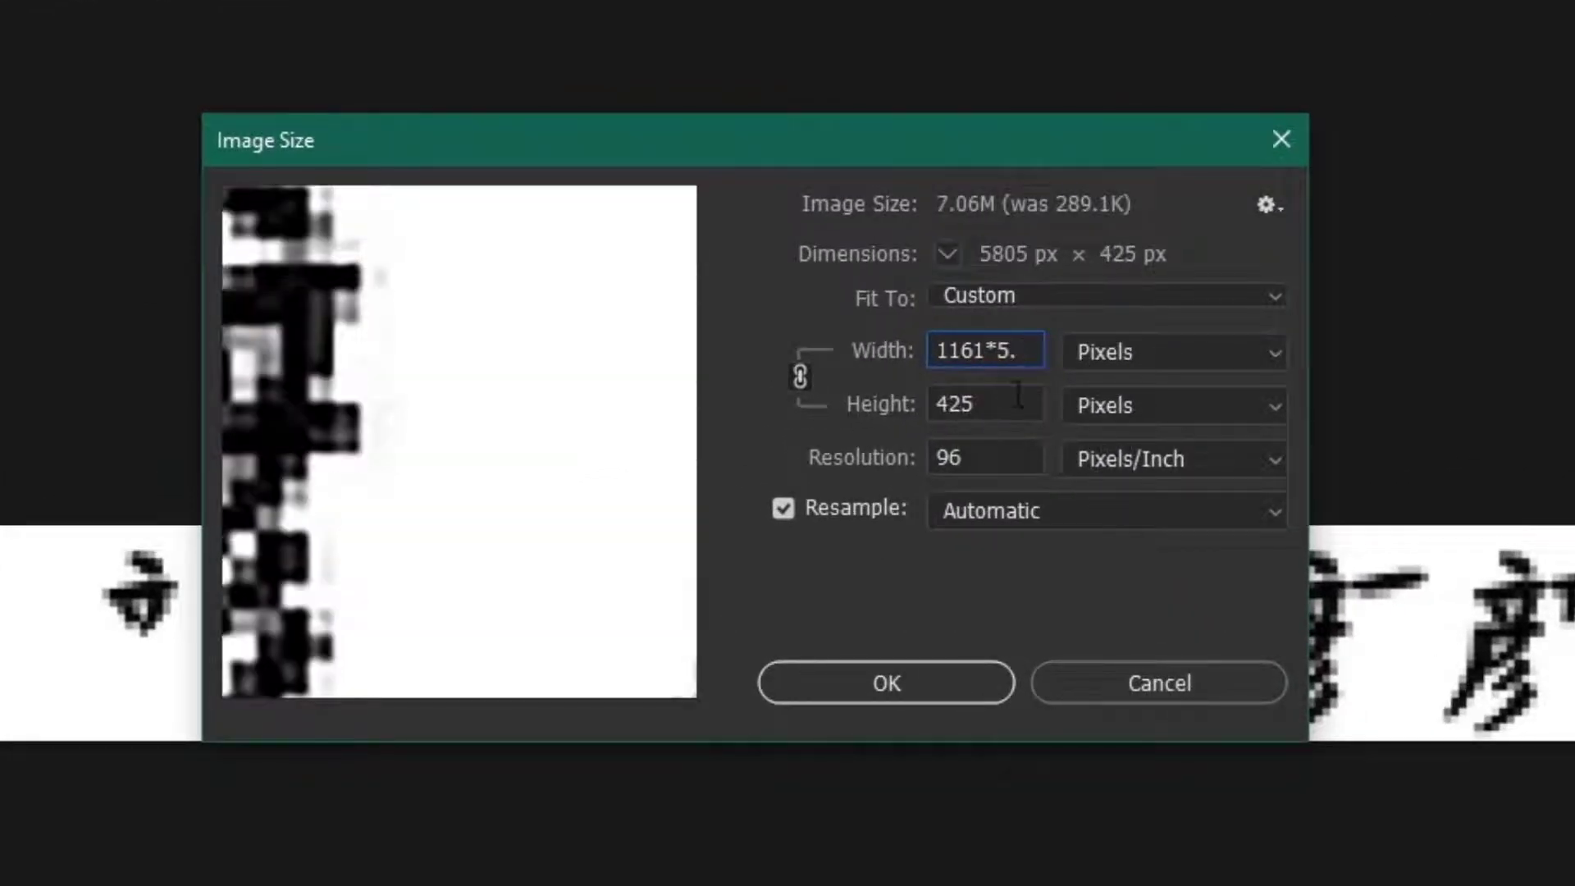
{"action": "key", "text": "Return"}
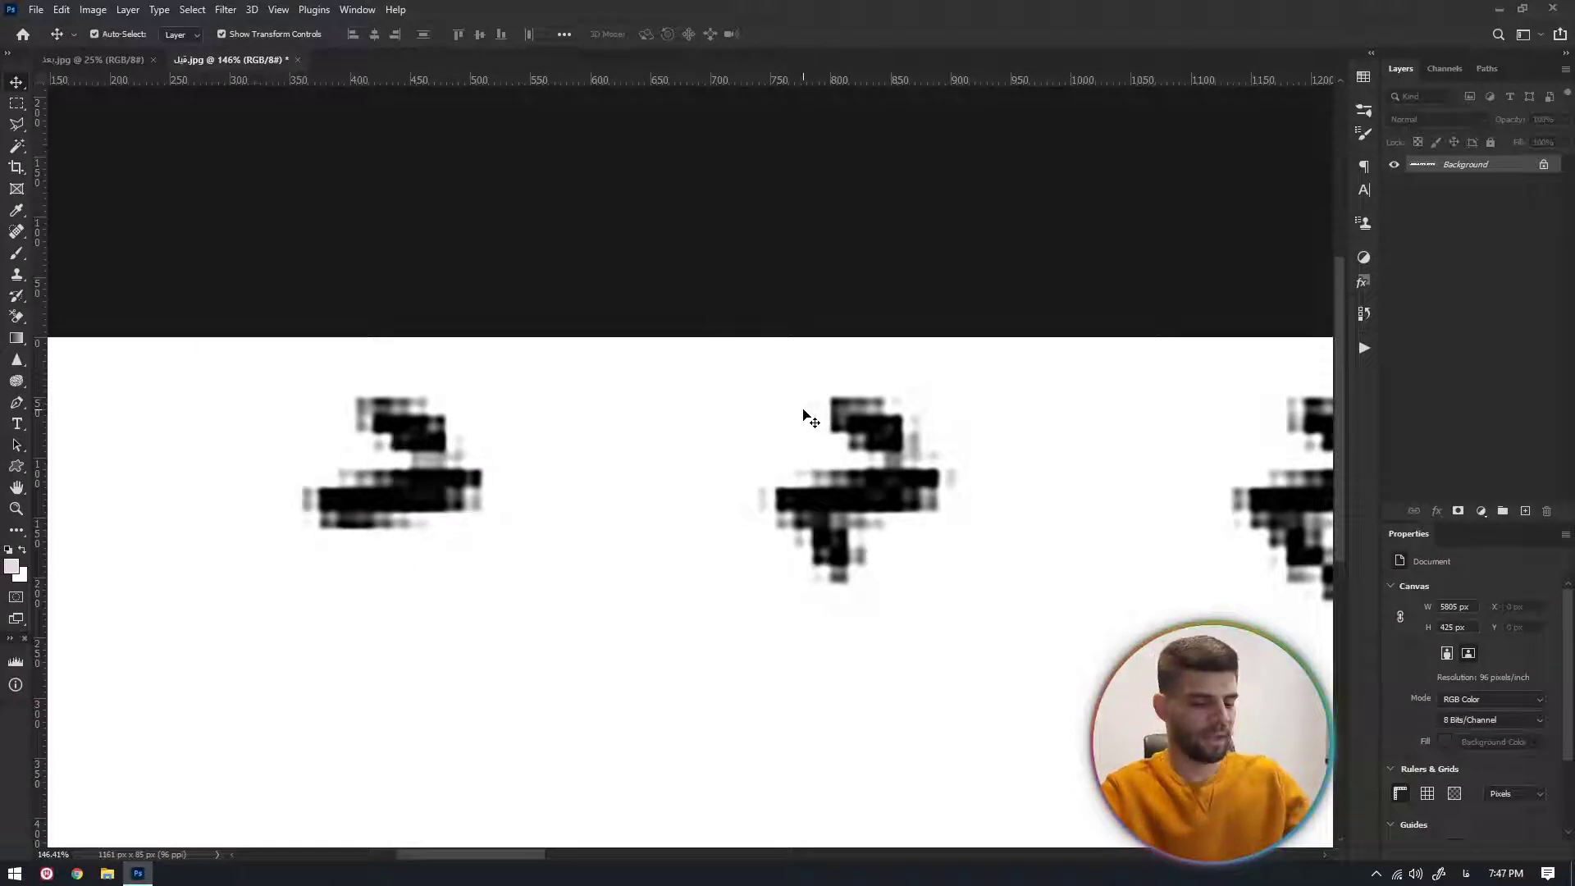
{"action": "key", "text": "ctrl+0"}
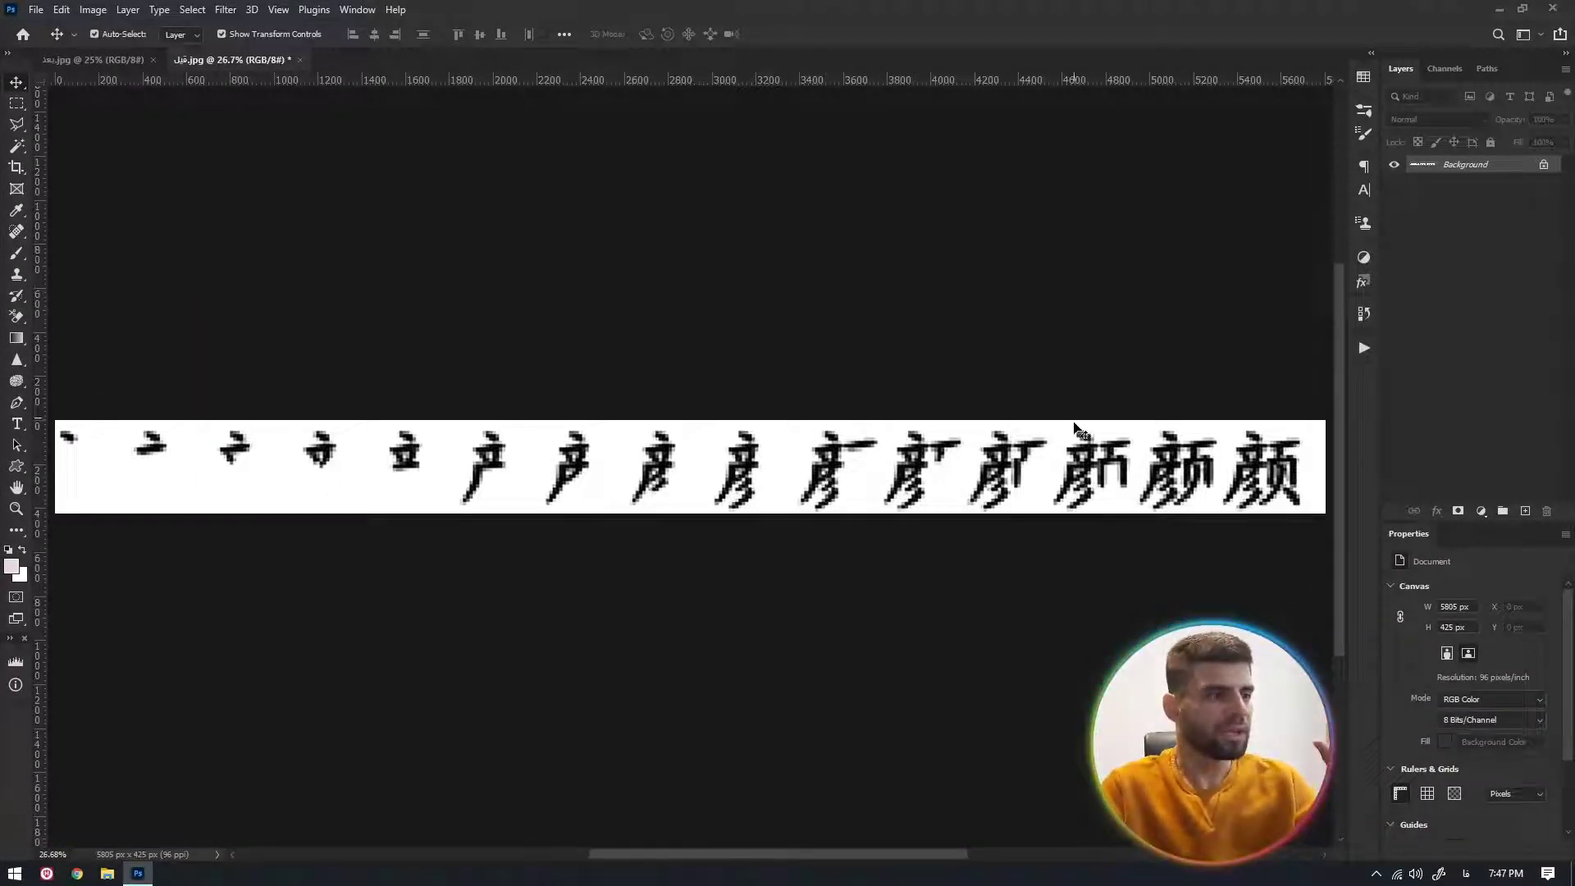
Start a Gaussian Blur on the enlarged strokes with a radius of 10.3 pixels and compare the preview with the unblurred image.
{"action": "scroll", "coordinate": [1309, 486], "scroll_direction": "up", "scroll_amount": 5}
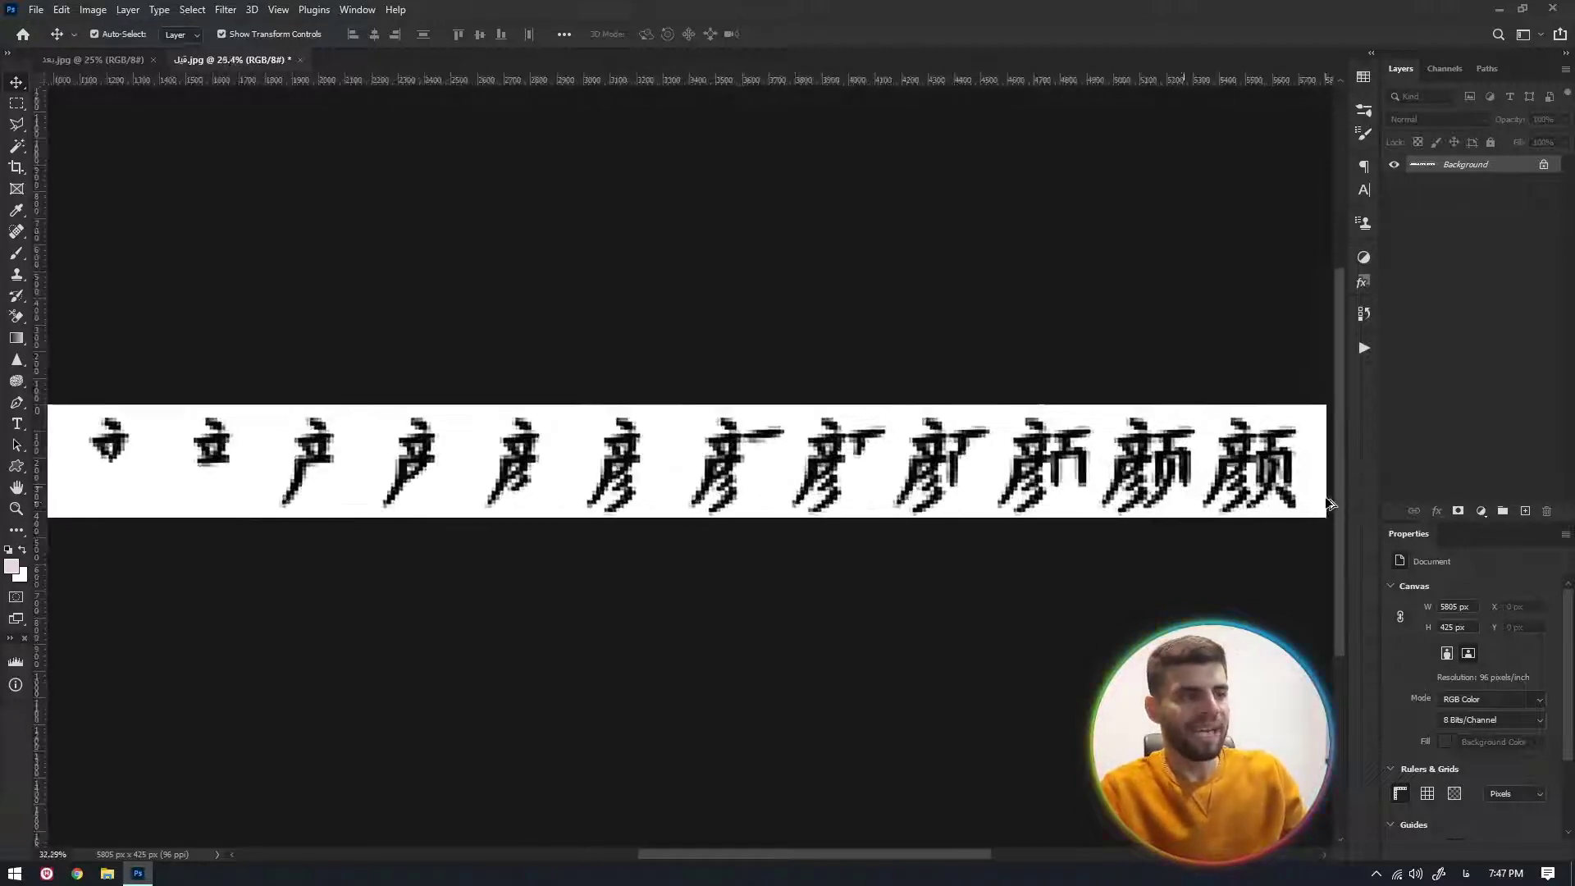
{"action": "scroll", "coordinate": [1259, 482], "scroll_direction": "up", "scroll_amount": 2}
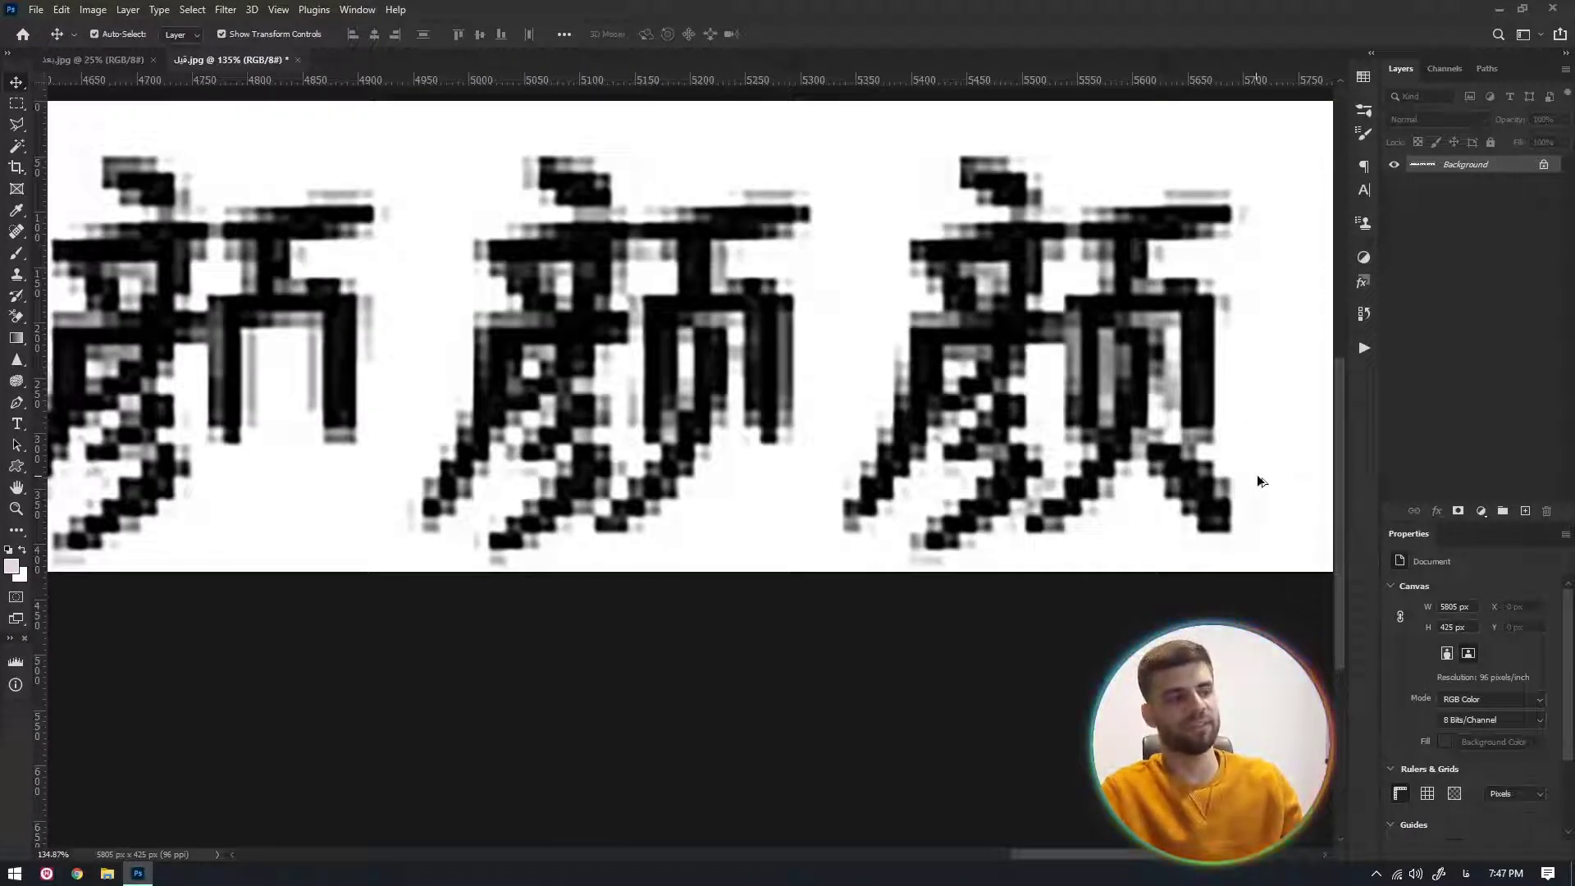
{"action": "scroll", "coordinate": [1257, 474], "scroll_direction": "up", "scroll_amount": 2}
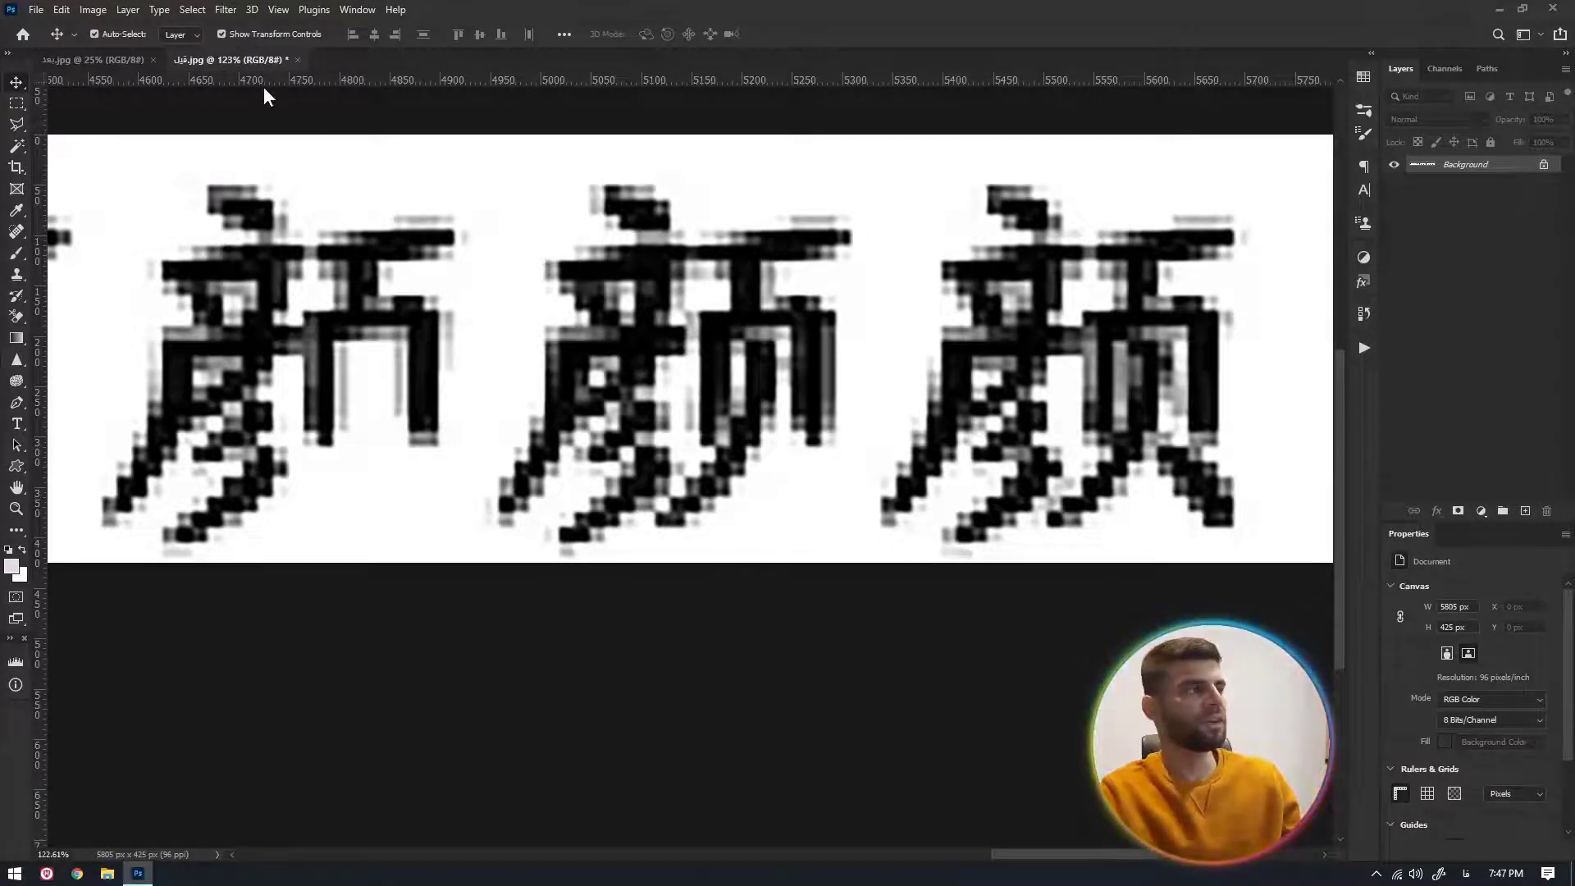
{"action": "left_click", "coordinate": [221, 13]}
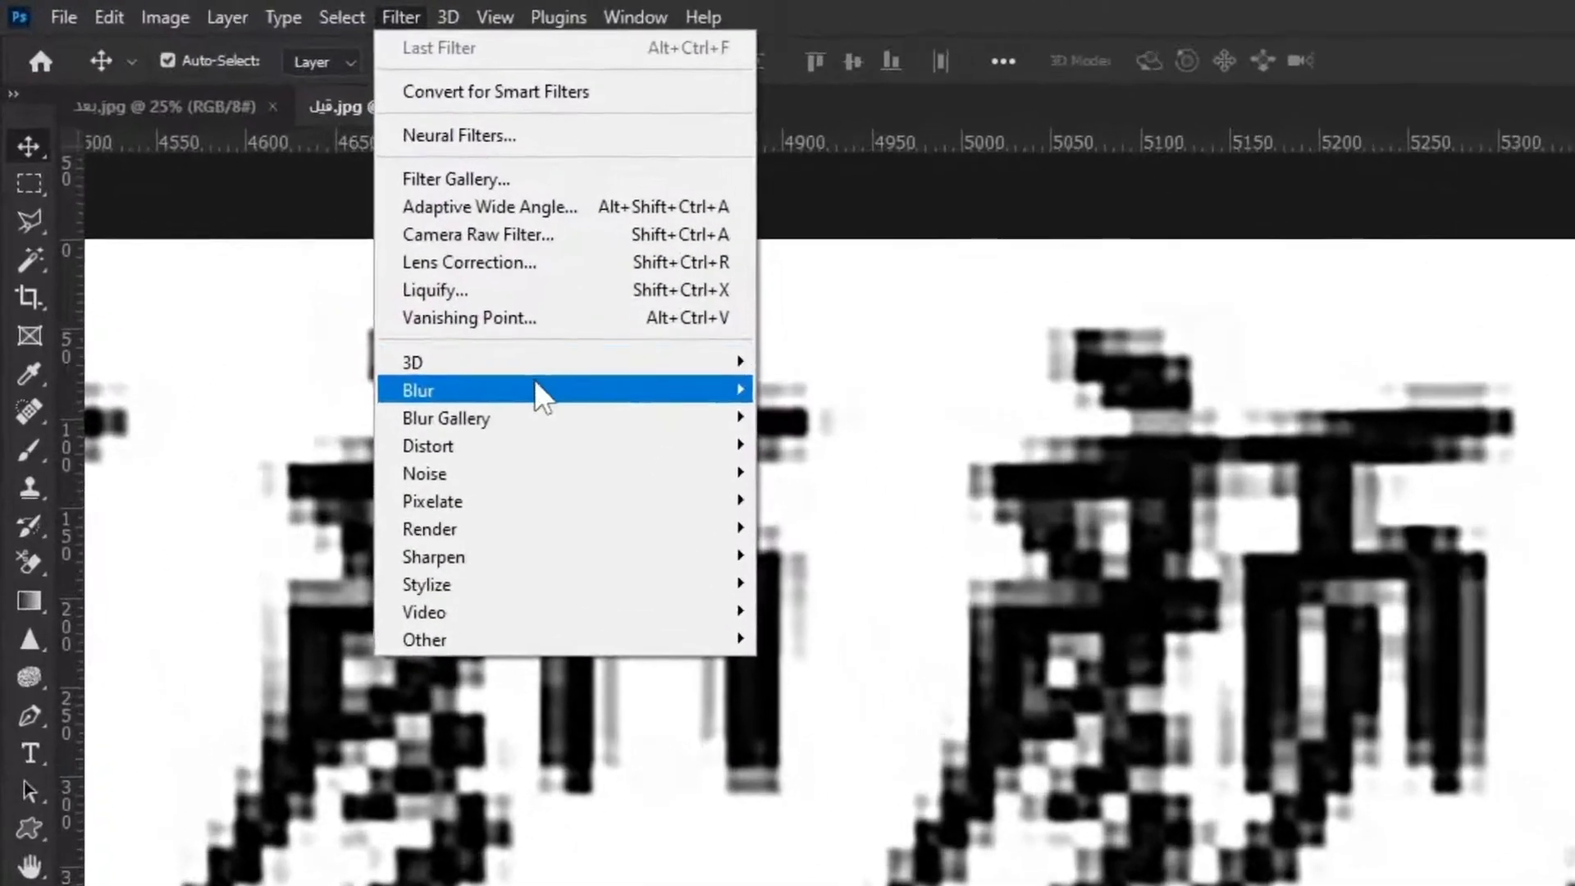
{"action": "mouse_move", "coordinate": [293, 219]}
{"action": "left_click", "coordinate": [948, 541]}
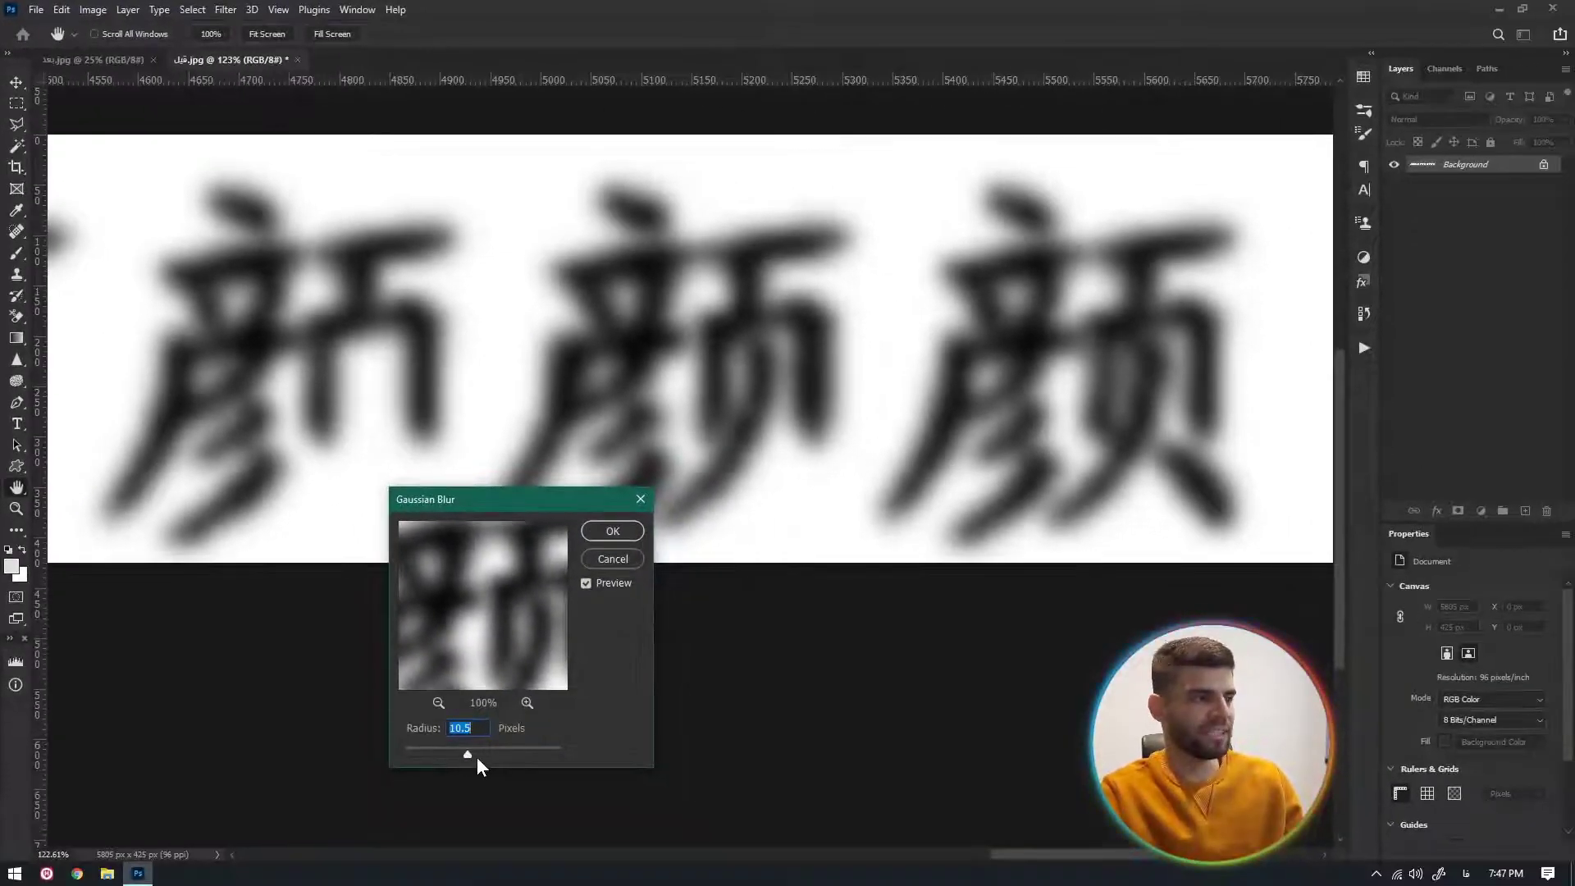
{"action": "left_click_drag", "start_coordinate": [478, 759], "coordinate": [461, 756]}
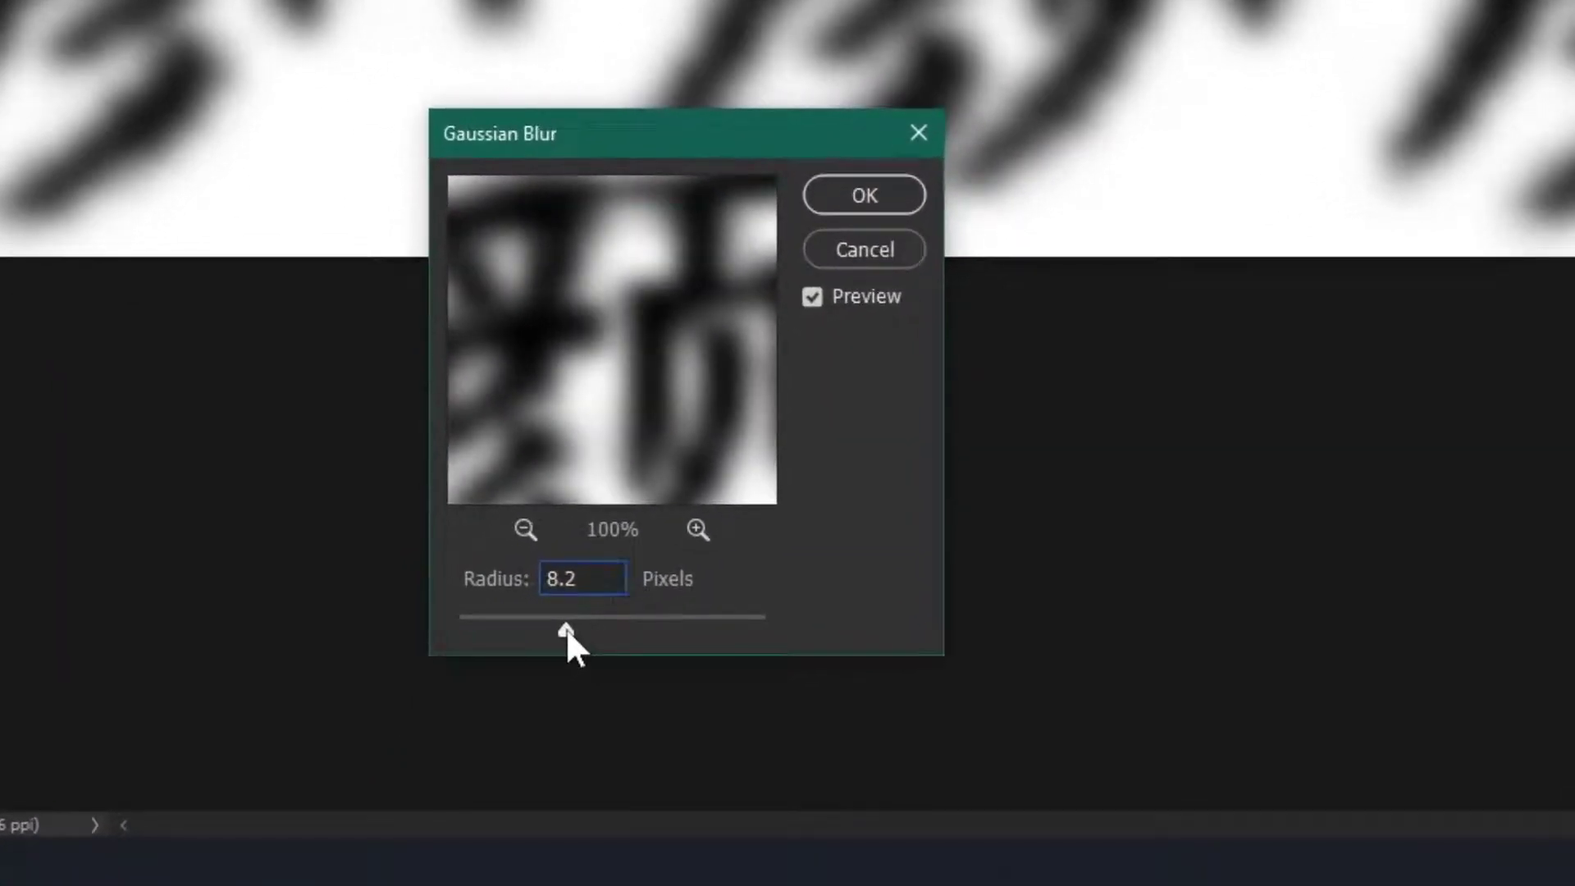
{"action": "mouse_move", "coordinate": [566, 628]}
{"action": "left_mouse_down"}
{"action": "mouse_move", "coordinate": [598, 636]}
{"action": "mouse_move", "coordinate": [575, 629]}
{"action": "left_mouse_up"}
{"action": "left_click_drag", "start_coordinate": [469, 754], "coordinate": [464, 755]}
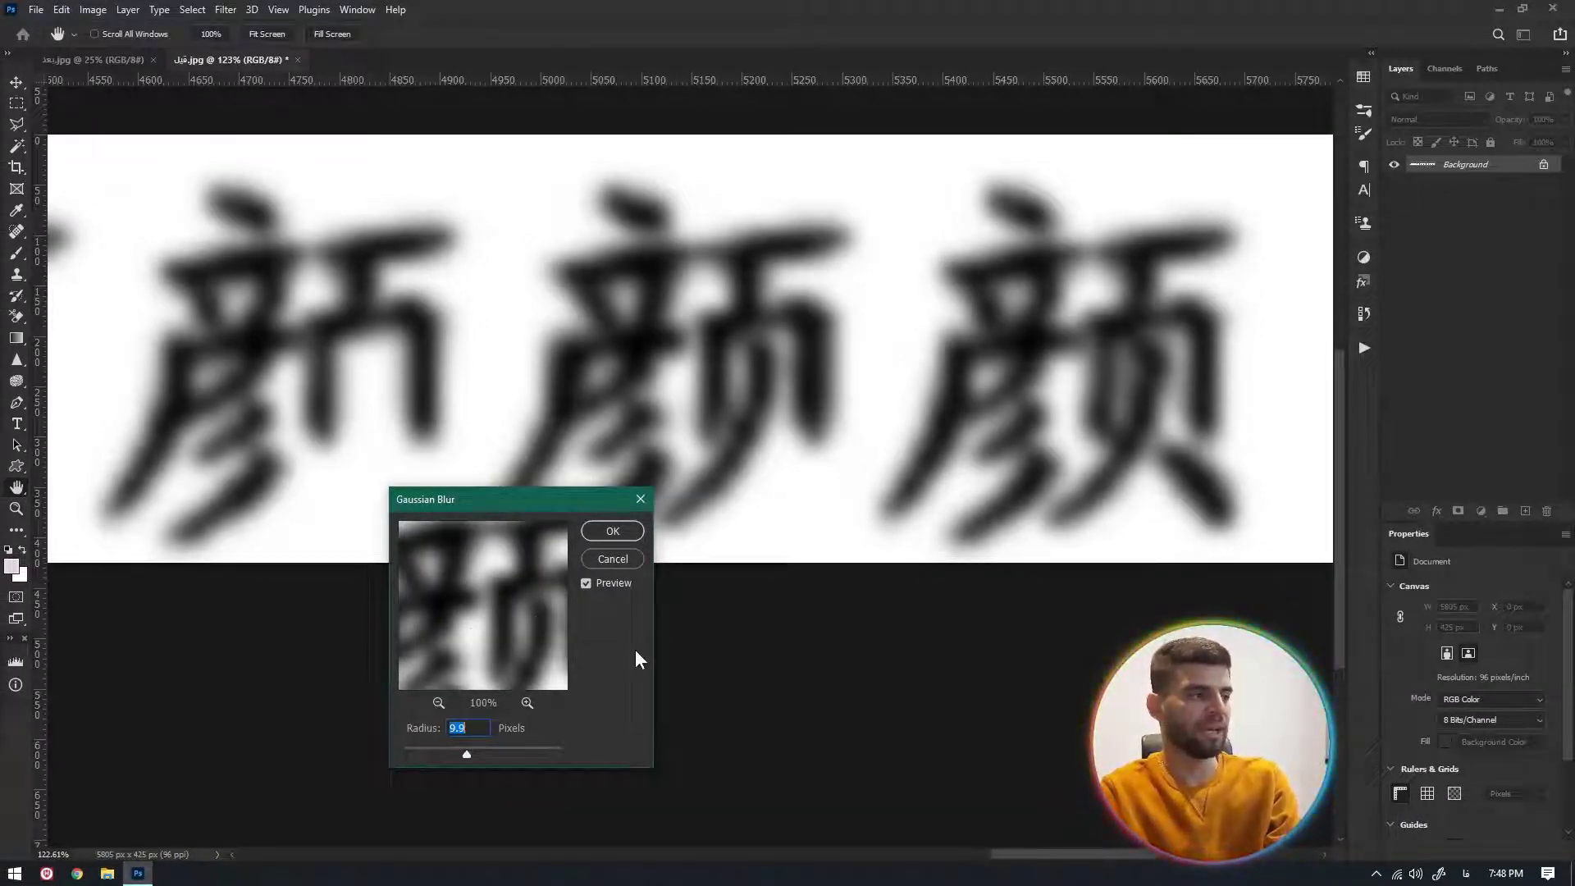
{"action": "key", "text": "shift+Up"}
{"action": "key", "text": "Up"}
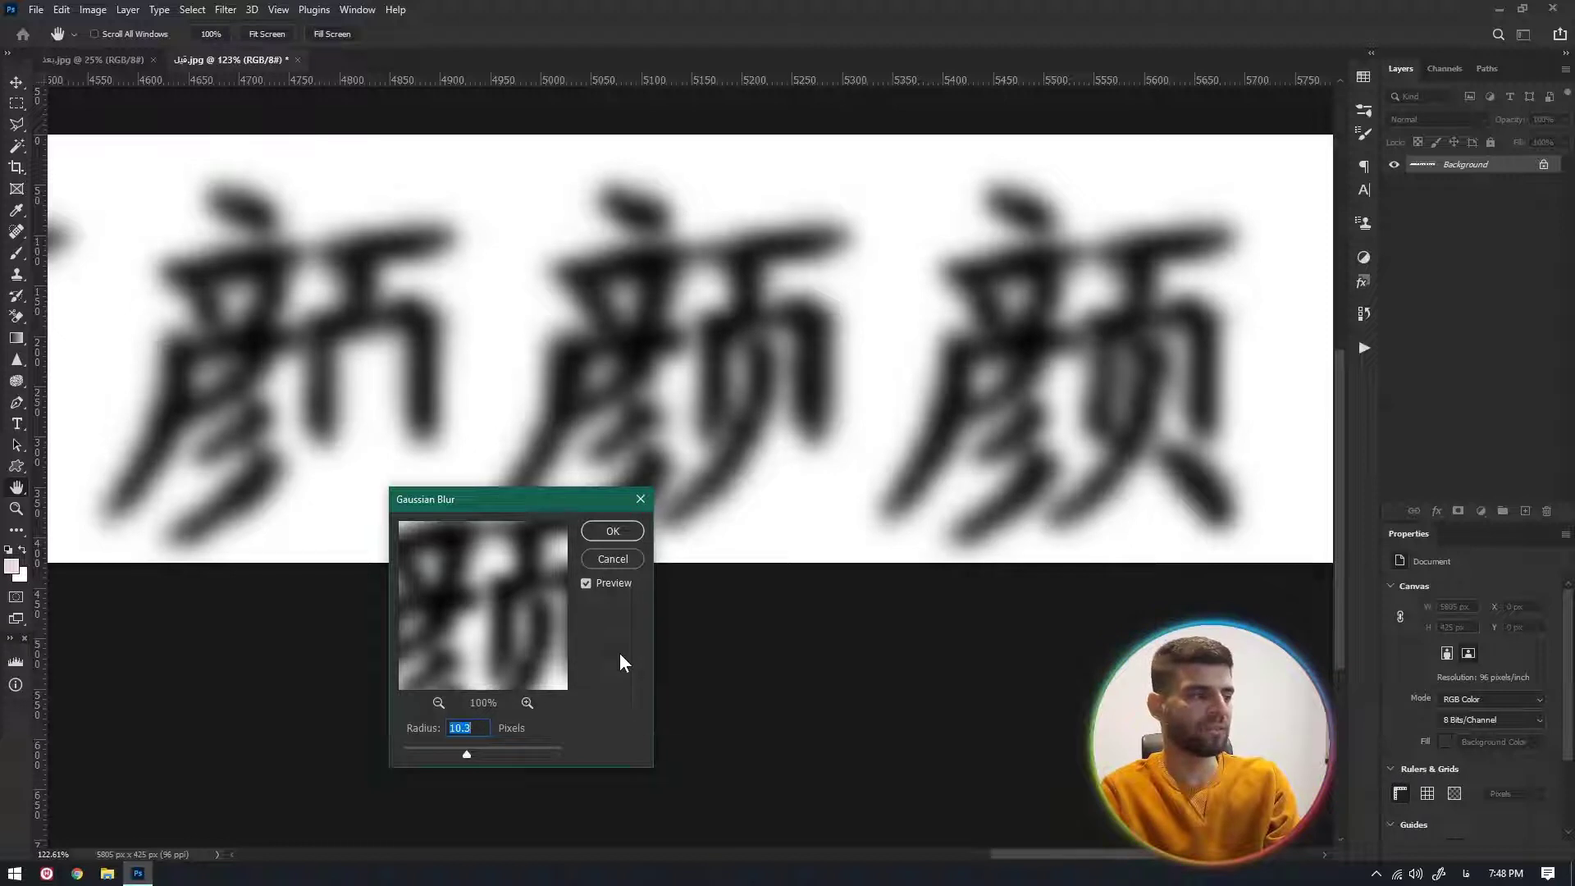
{"action": "left_click", "coordinate": [587, 584]}
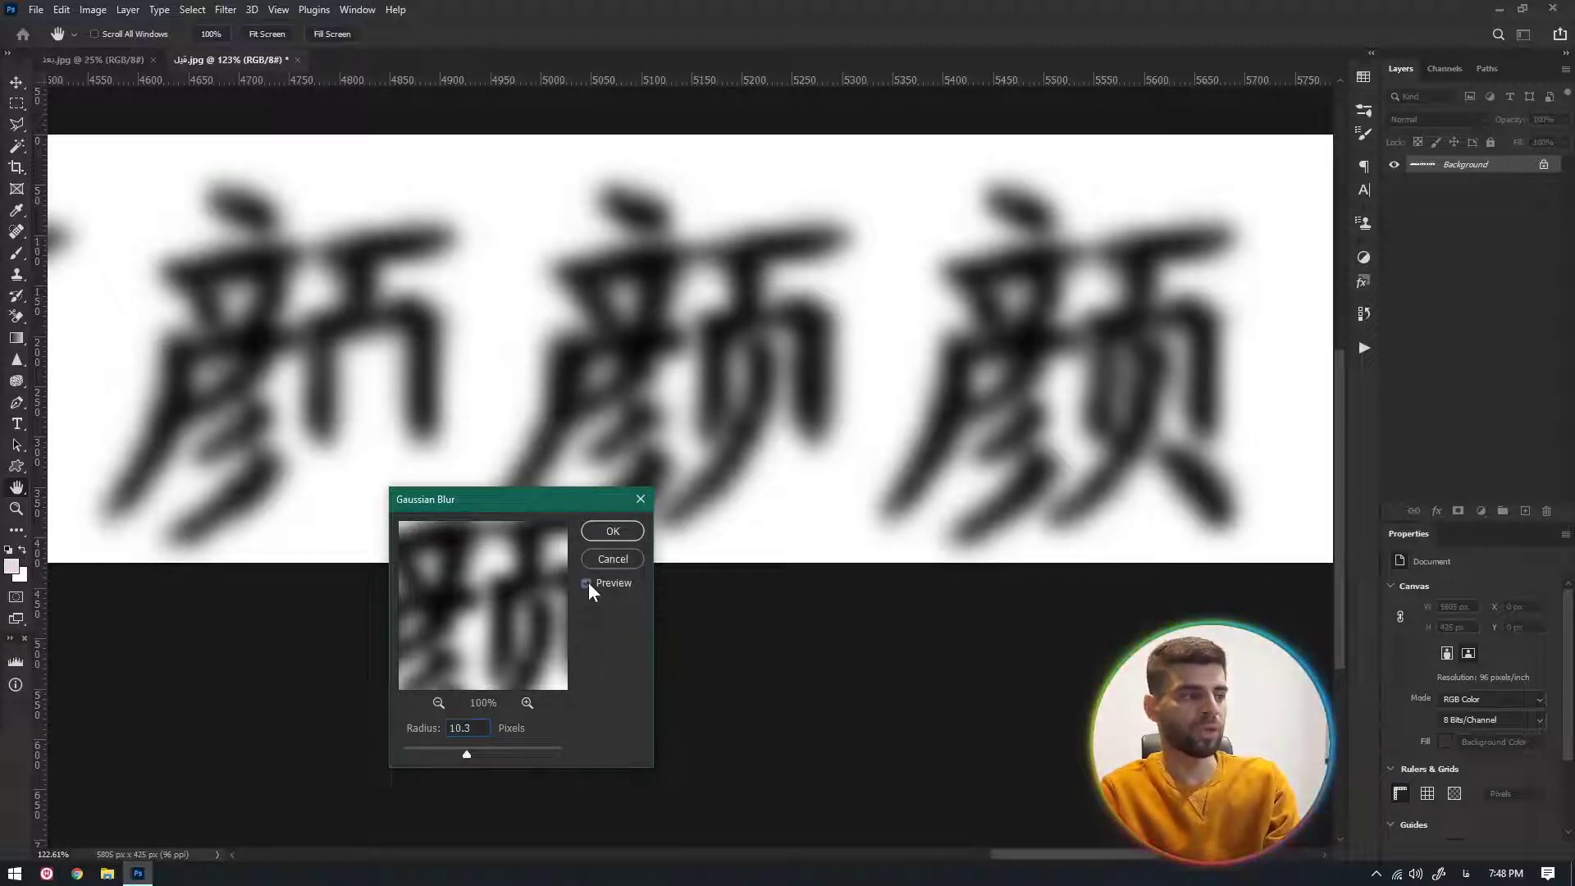
{"action": "left_click", "coordinate": [587, 582]}
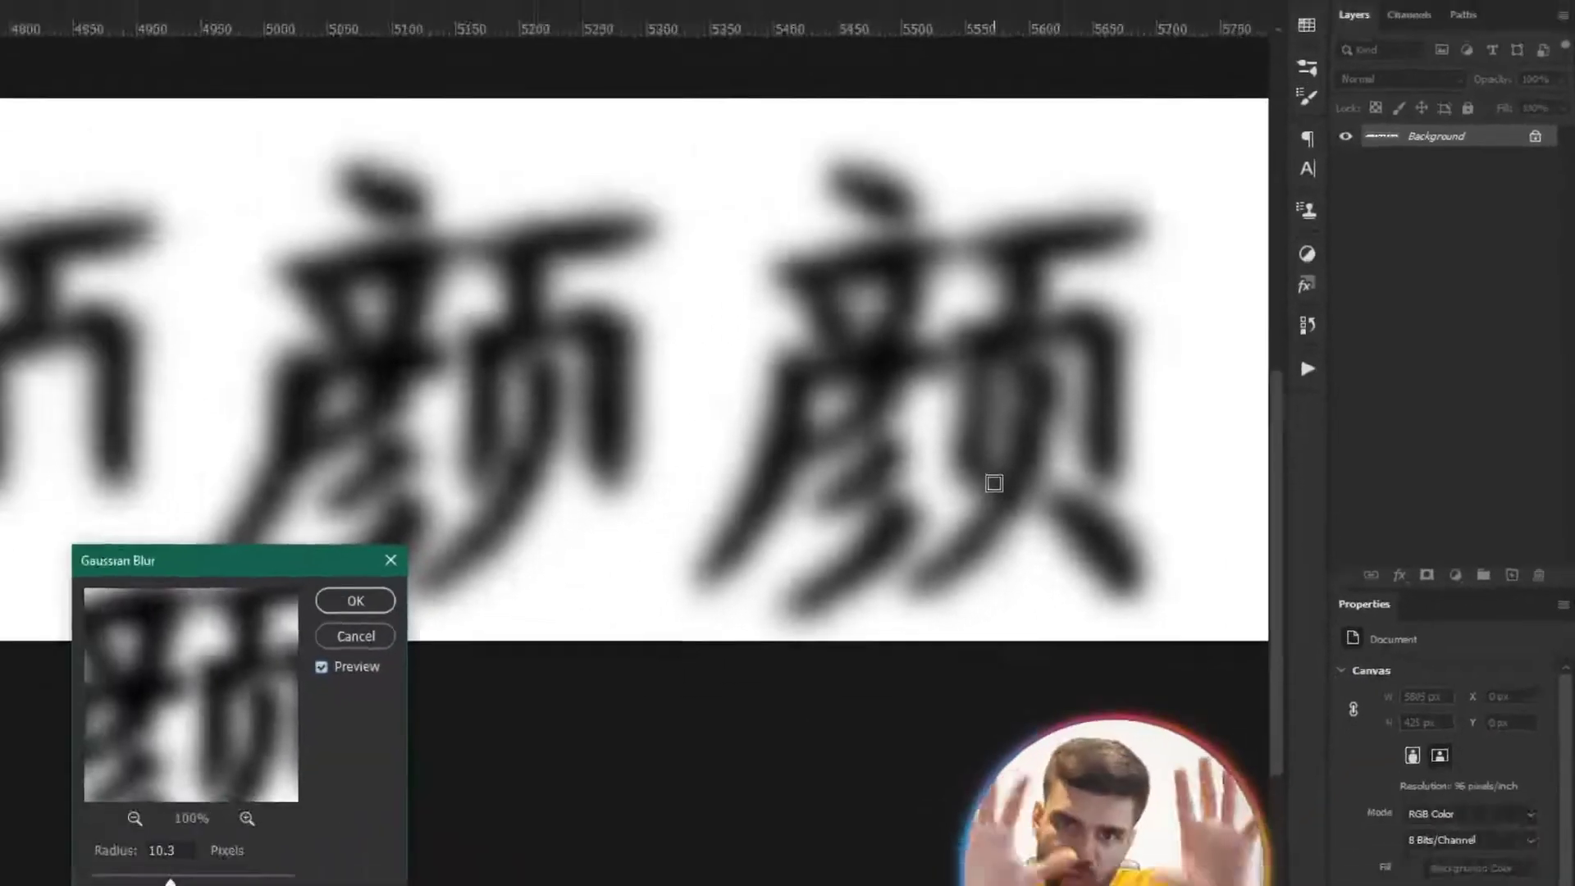
Fine-tune the Gaussian Blur radius to 8.8 pixels and apply the blur.
{"action": "left_click_drag", "start_coordinate": [170, 884], "coordinate": [183, 884]}
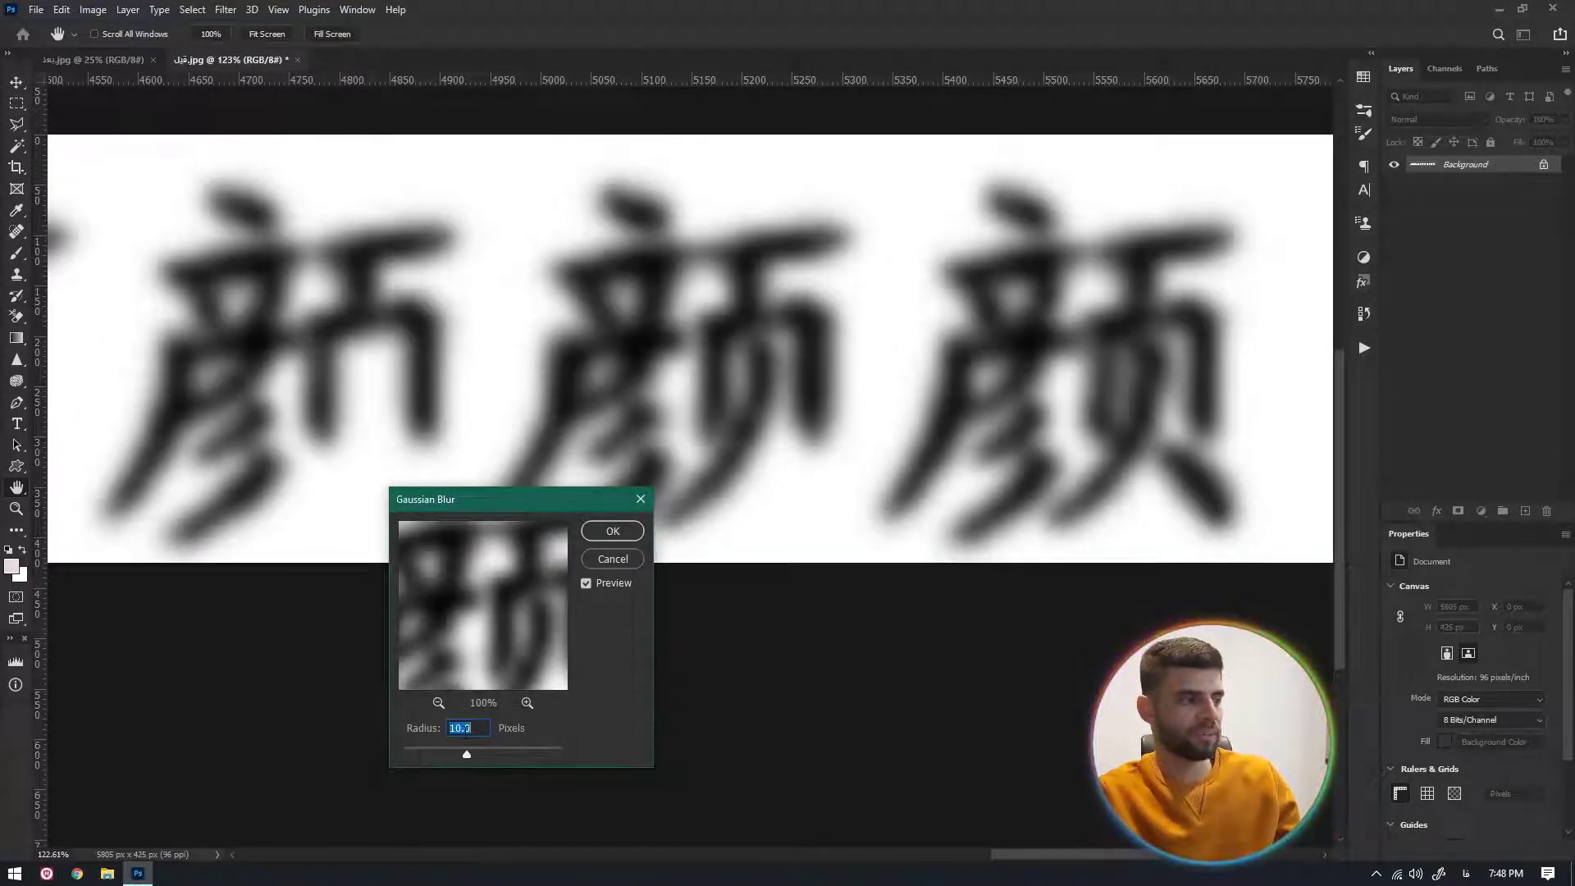
{"action": "scroll", "coordinate": [465, 730], "scroll_direction": "down", "scroll_amount": 5}
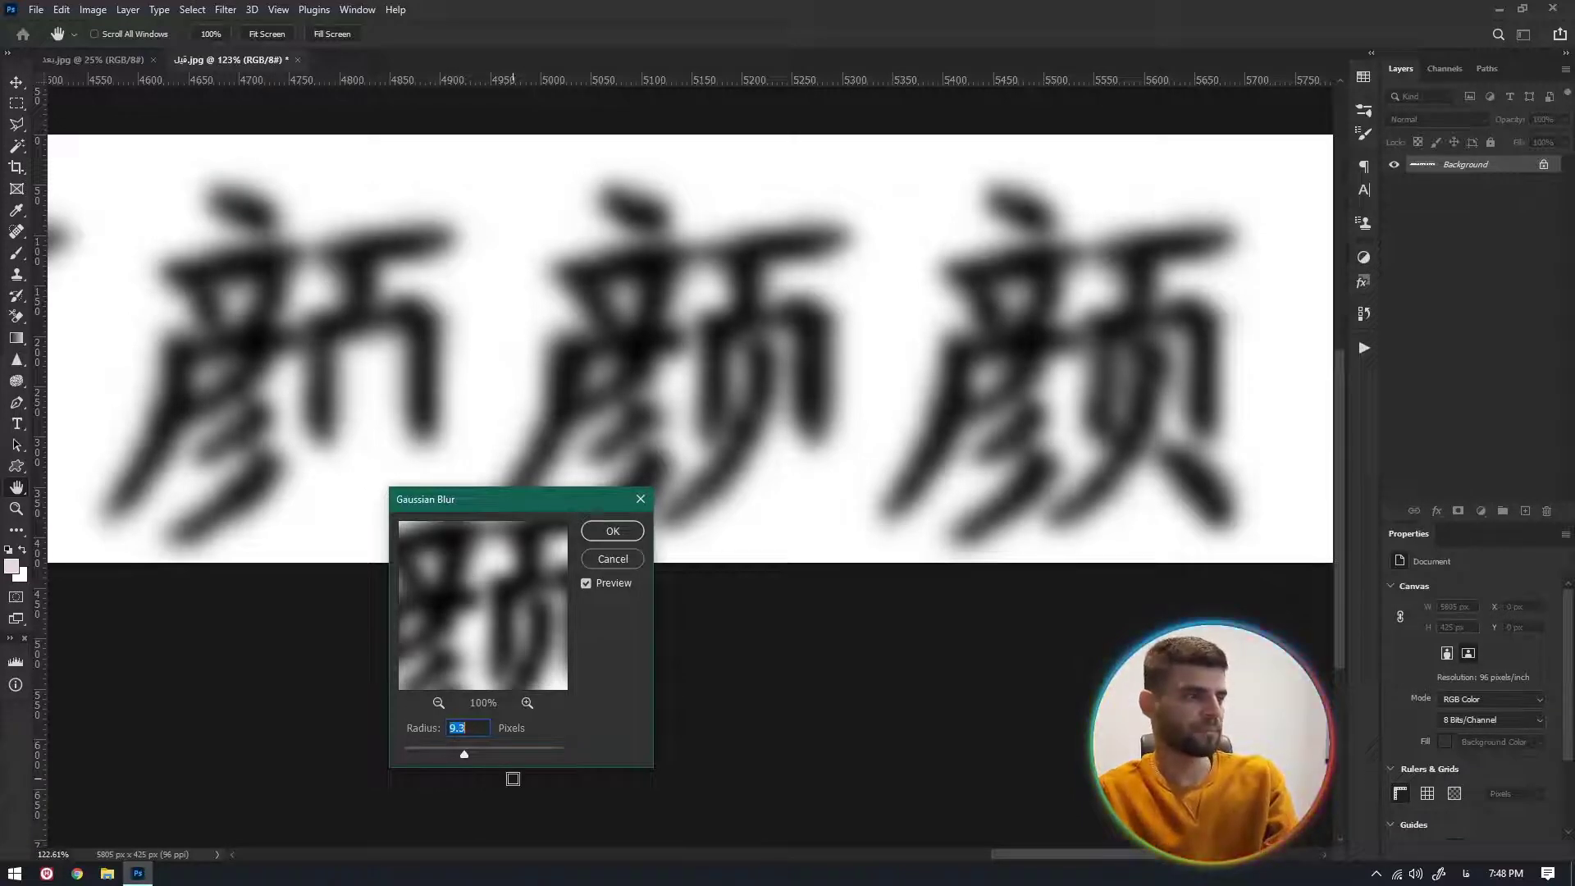
{"action": "key", "text": "Down"}
{"action": "key", "text": "Down"}
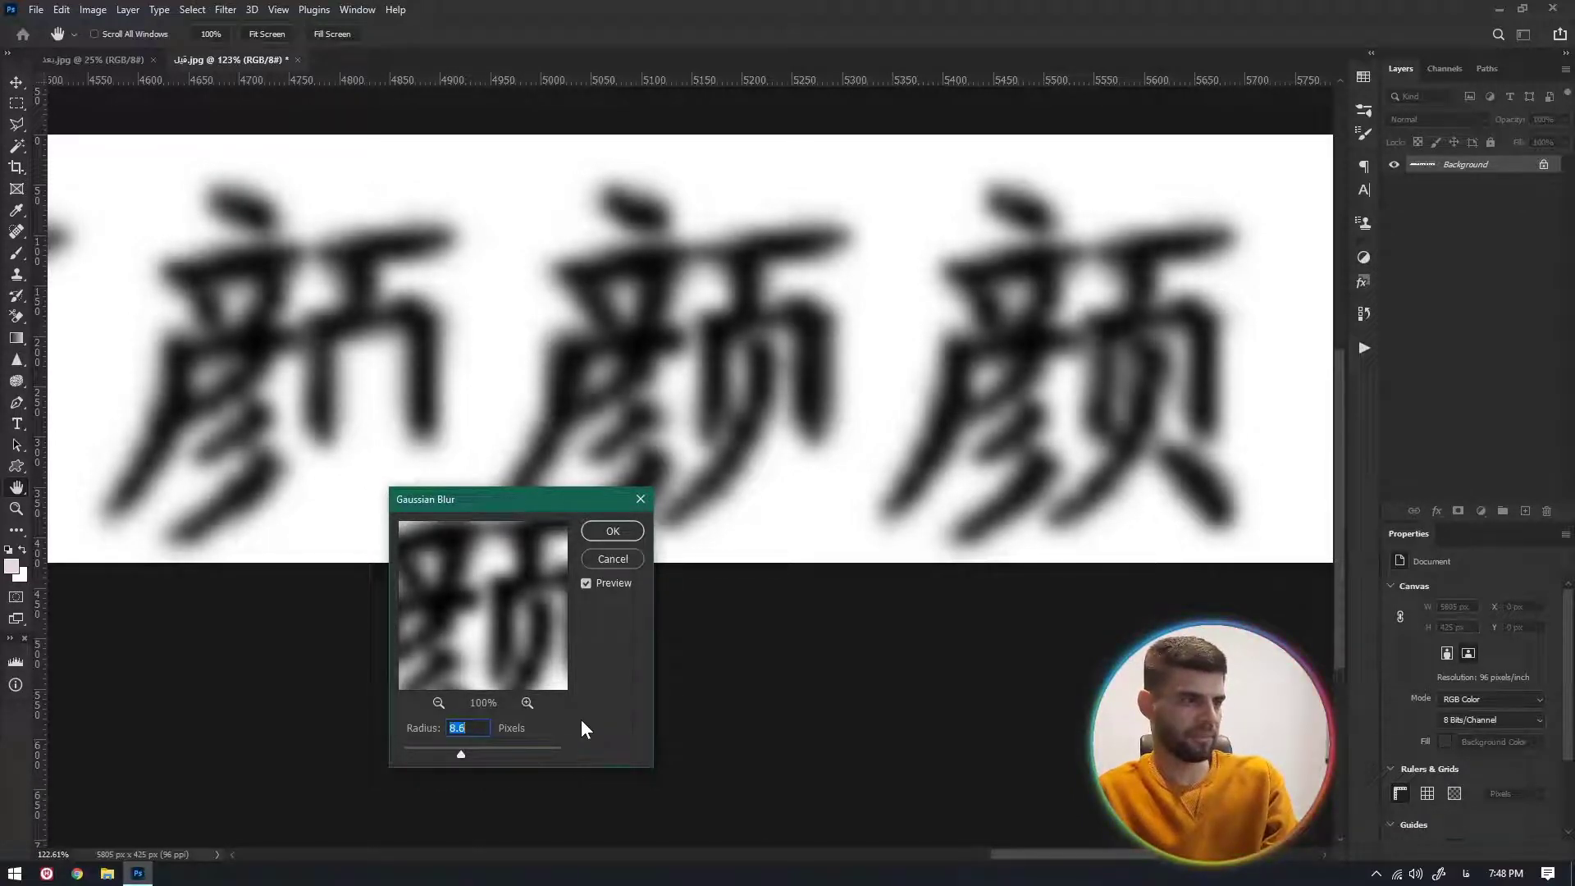
{"action": "key", "text": "Down"}
{"action": "key", "text": "Down"}
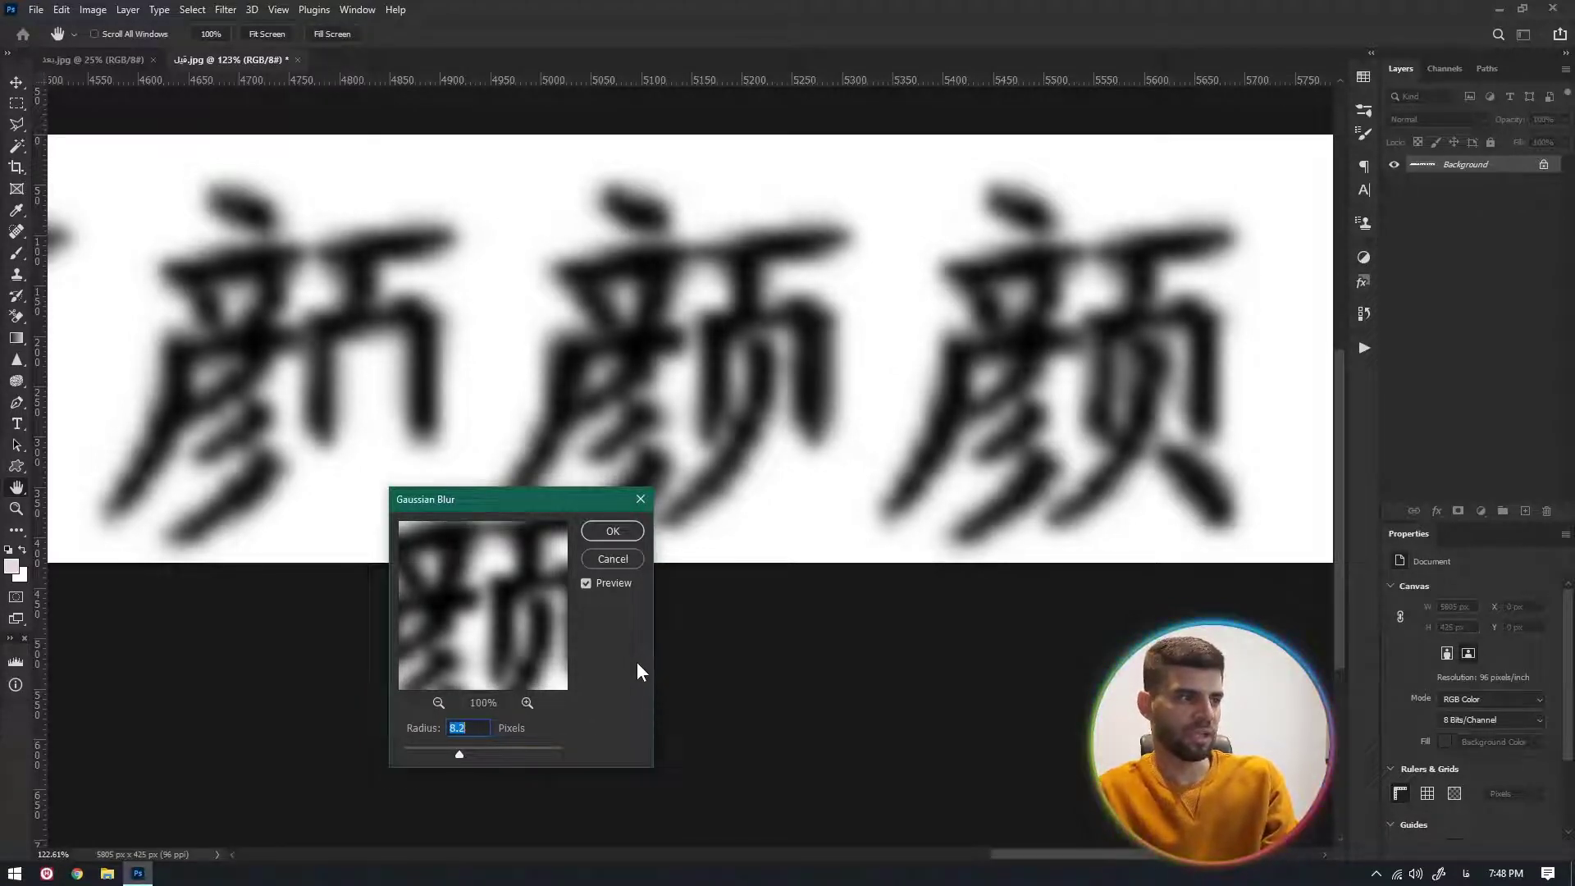
{"action": "key", "text": "Down"}
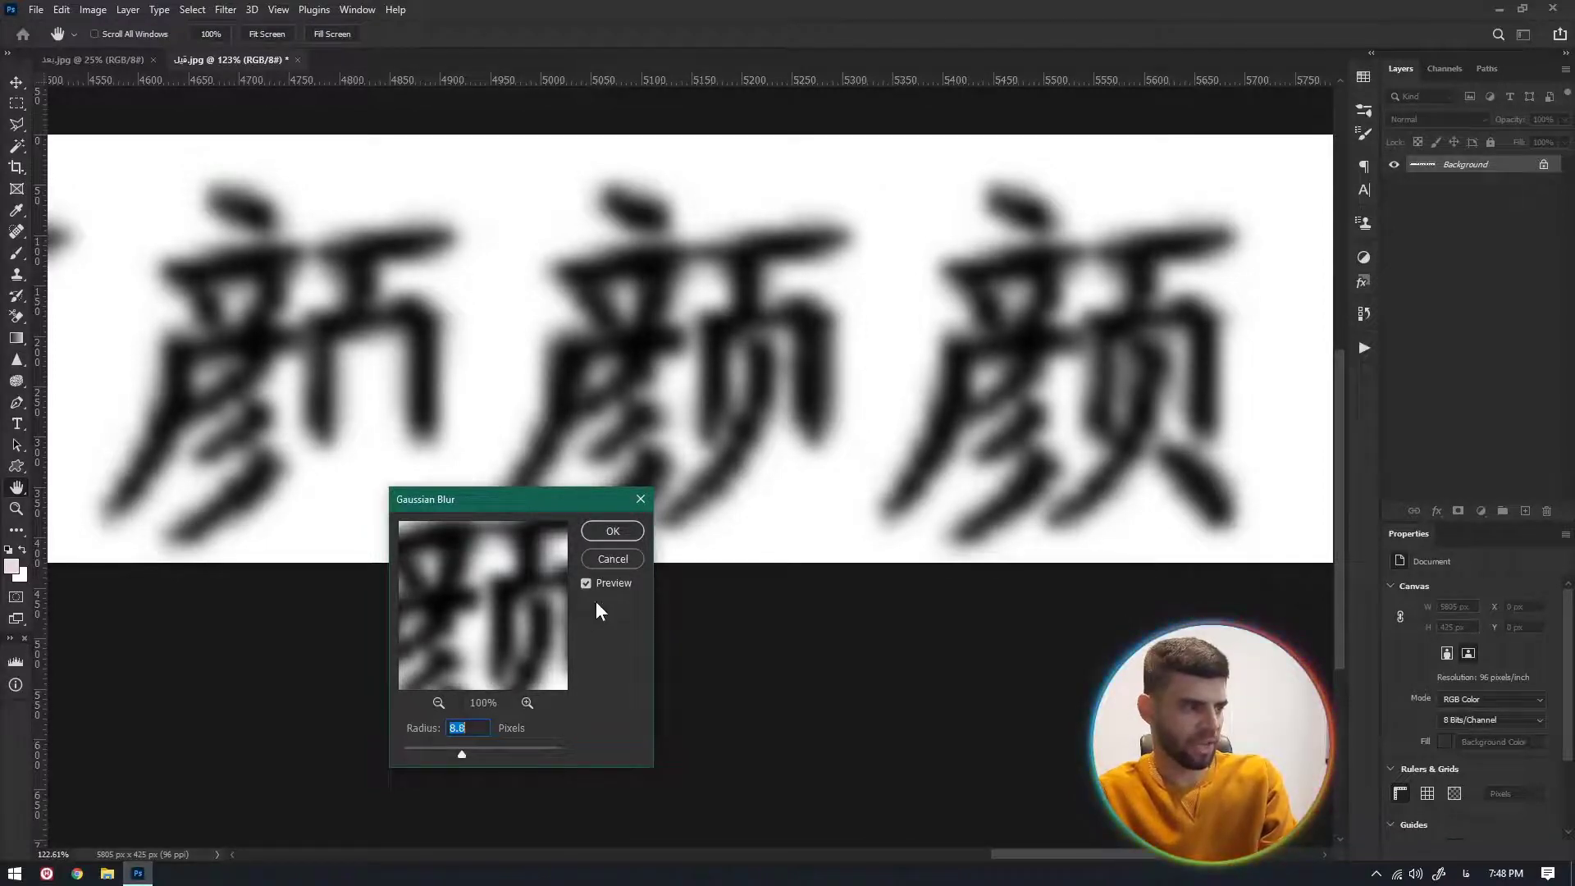
{"action": "left_click", "coordinate": [597, 533]}
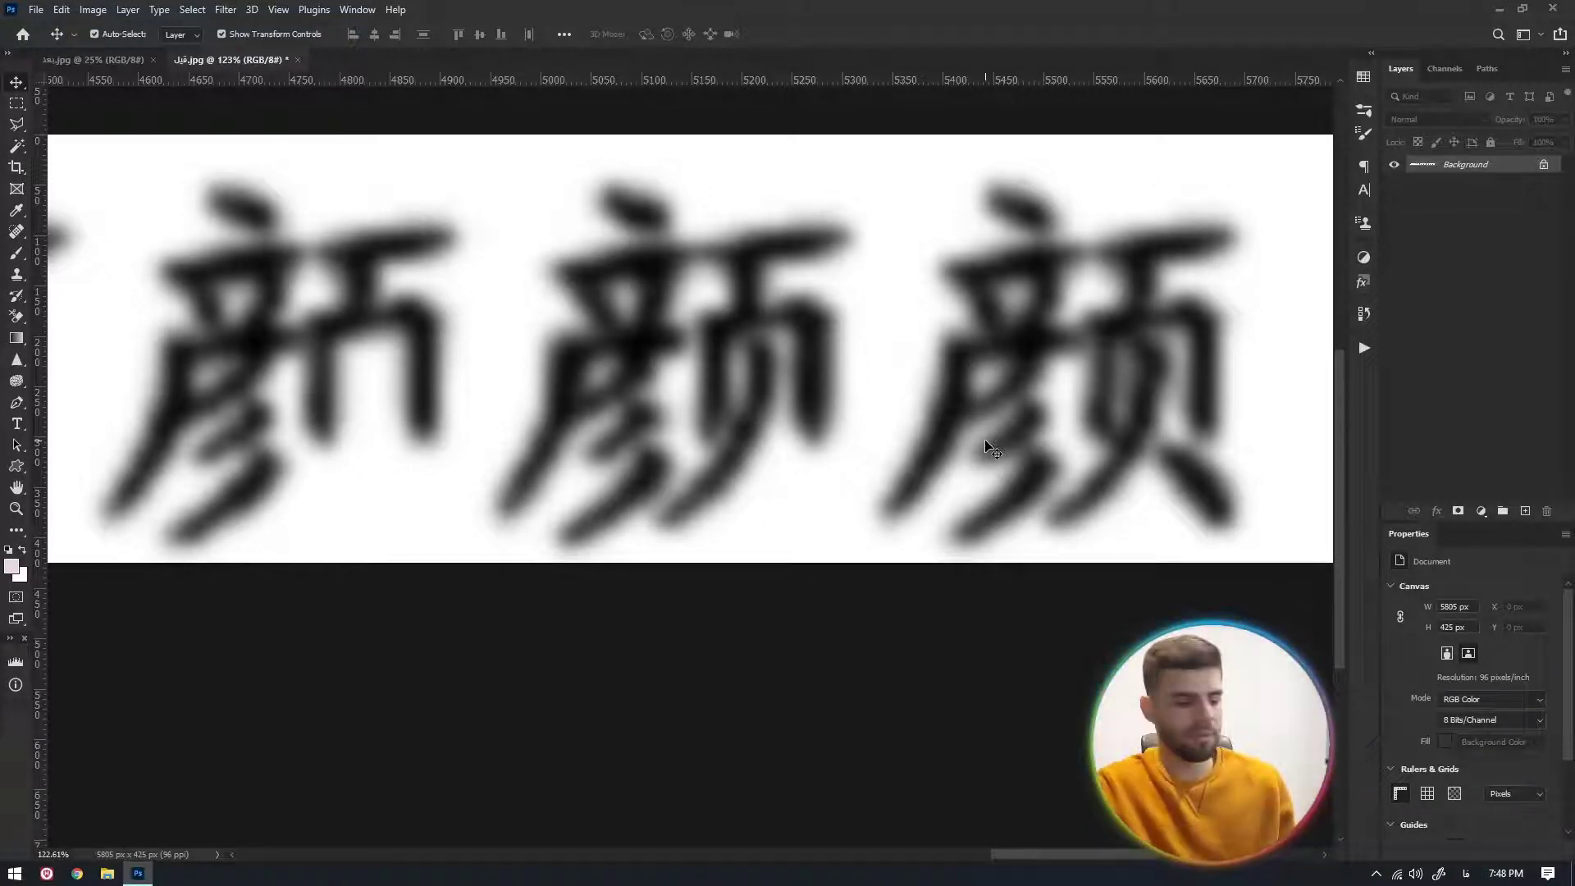
Examine the soft grey edges of the blurred strokes around the last two characters up close.
{"action": "scroll", "coordinate": [933, 366], "scroll_direction": "up", "scroll_amount": 10}
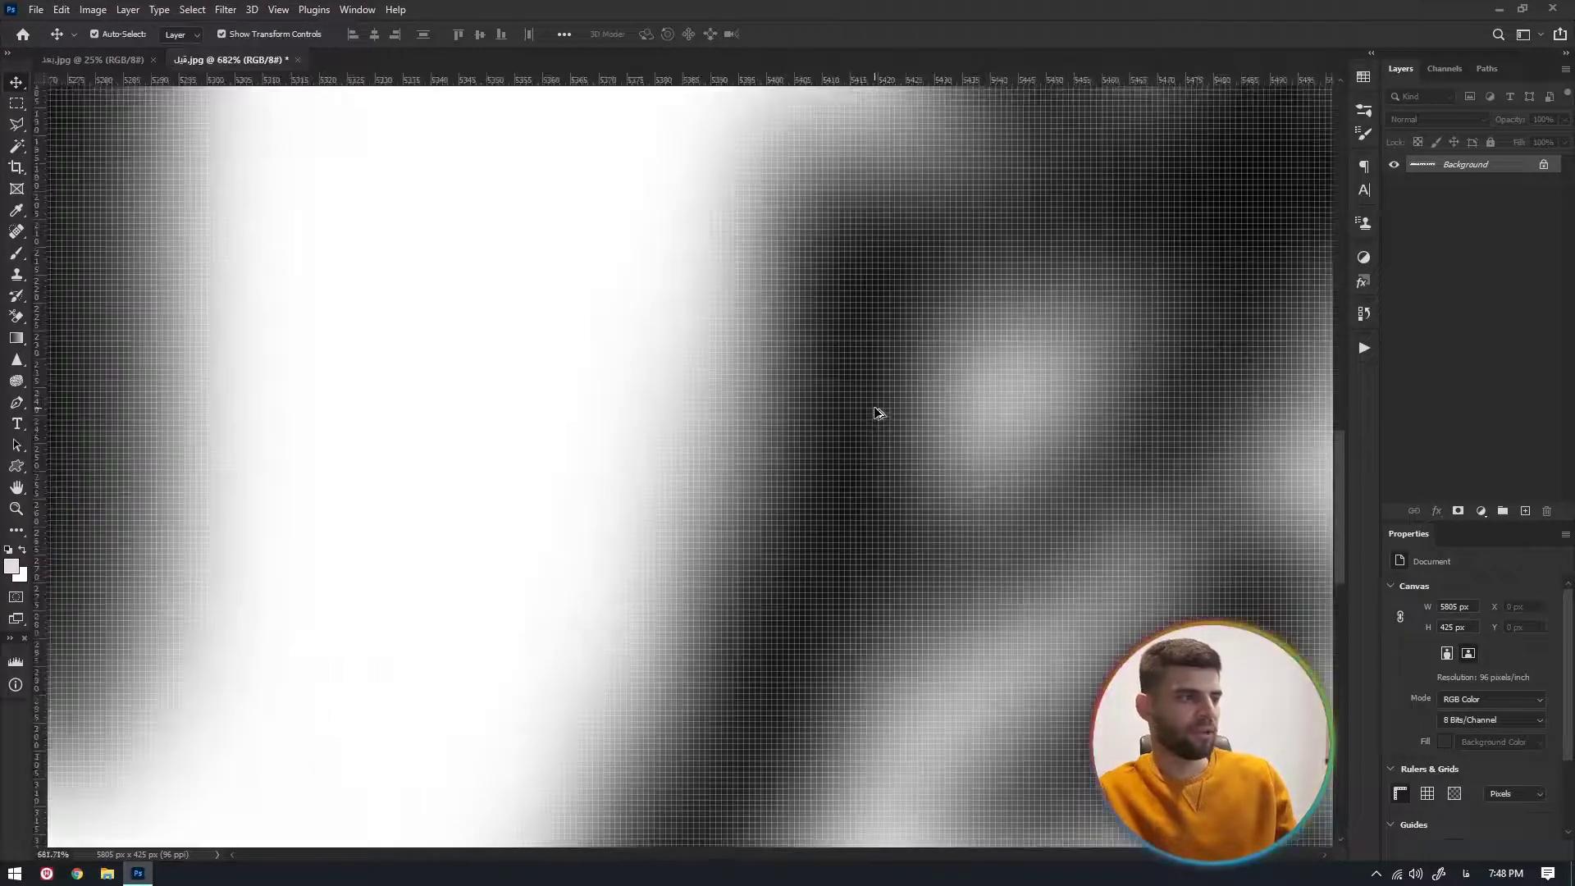
{"action": "scroll", "coordinate": [874, 407], "scroll_direction": "down", "scroll_amount": 2}
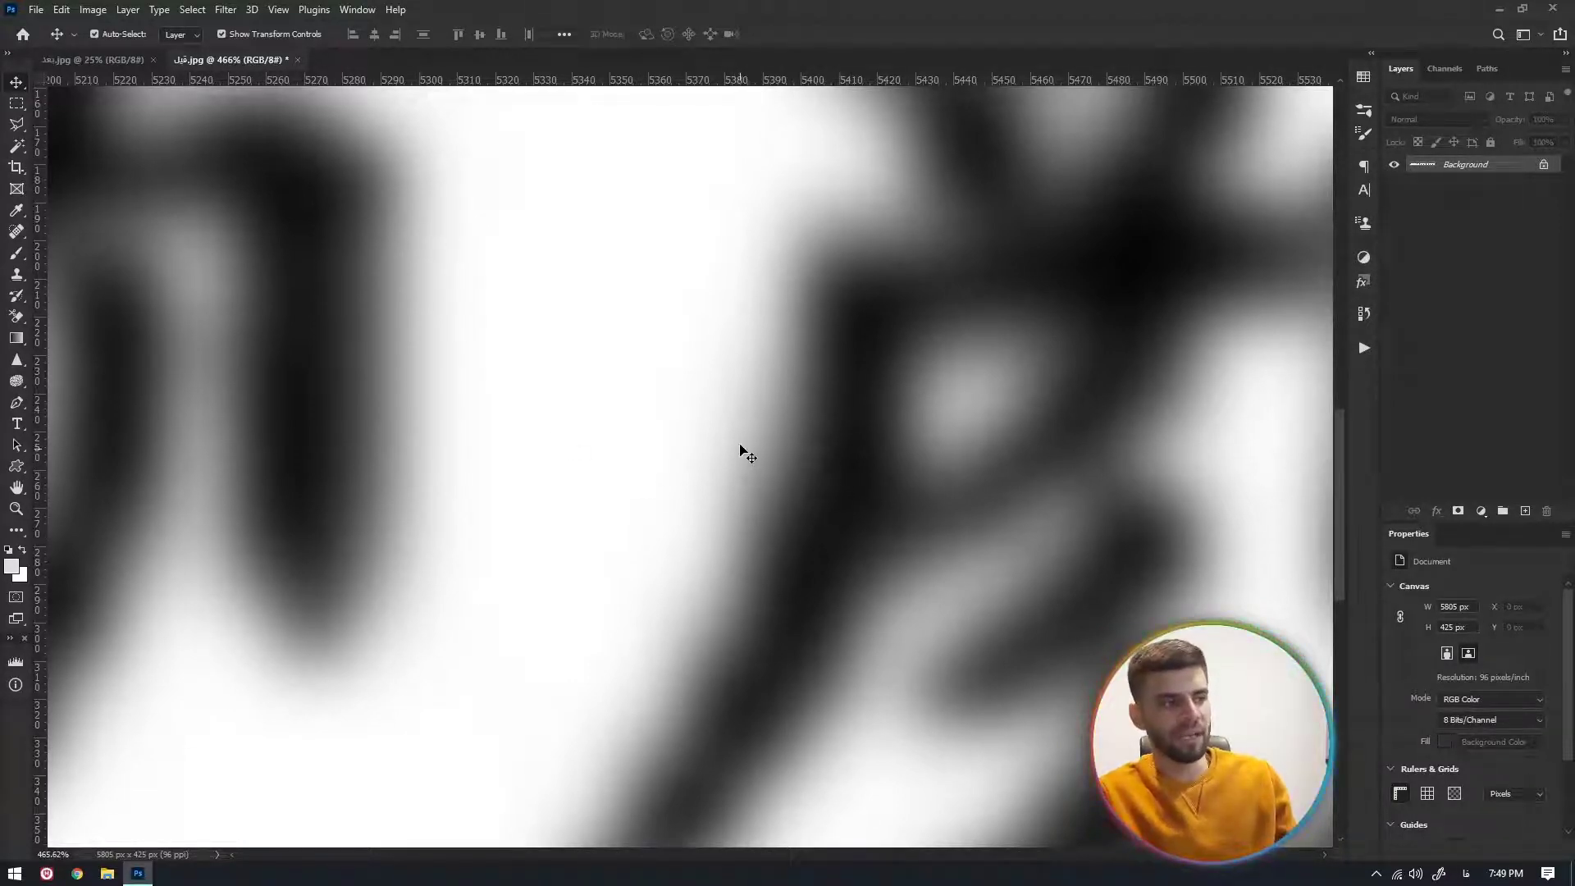
{"action": "scroll", "coordinate": [751, 452], "scroll_direction": "down", "scroll_amount": 4, "text": "alt"}
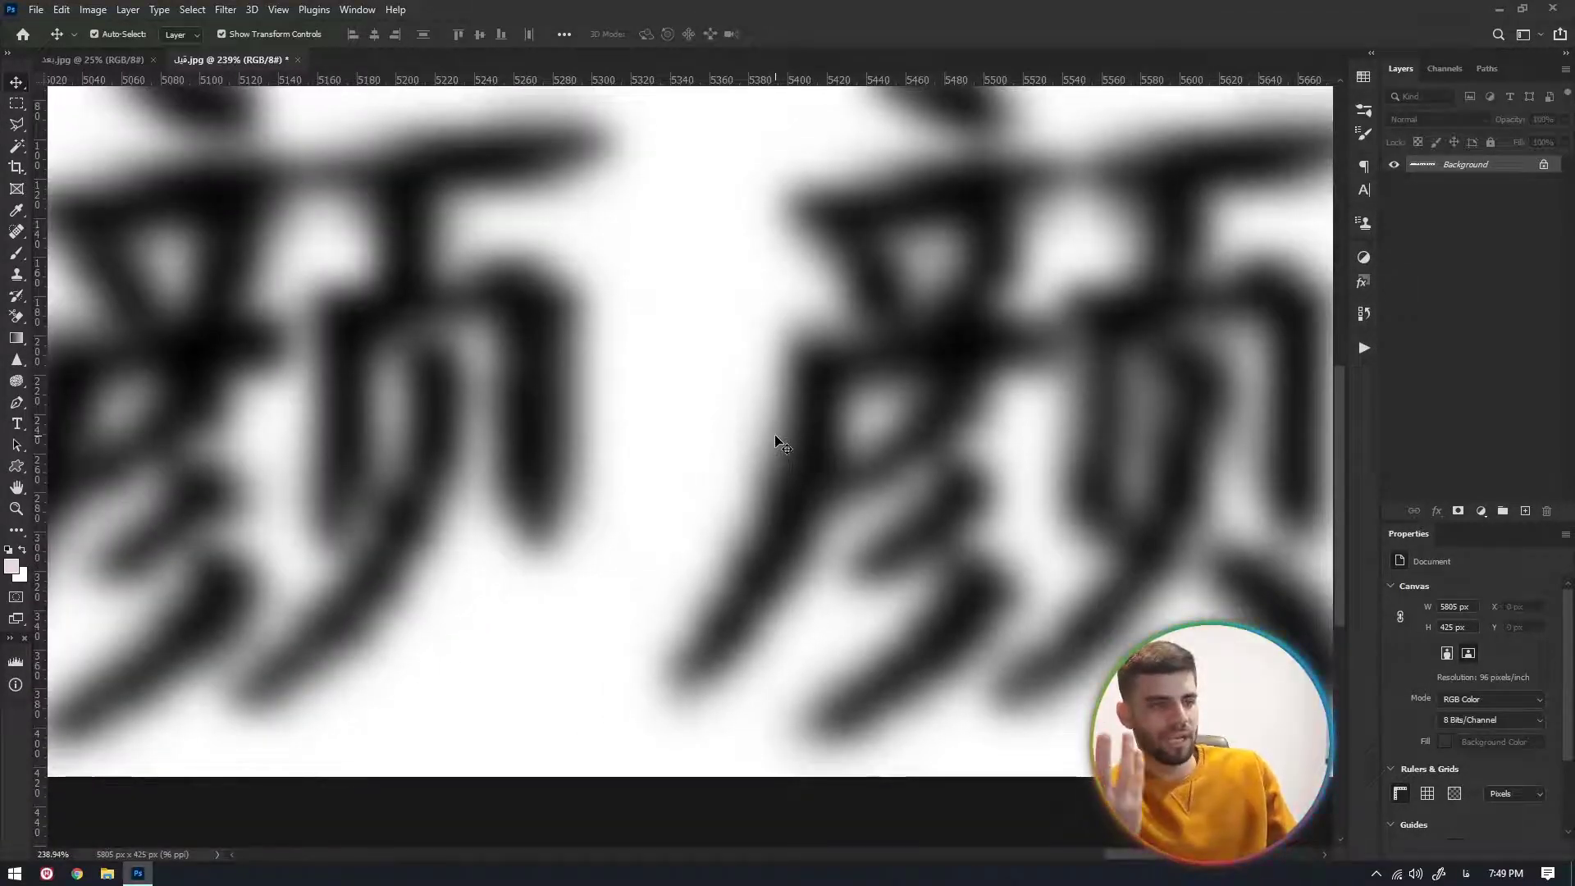
{"action": "scroll", "coordinate": [775, 434], "scroll_direction": "down", "scroll_amount": 3}
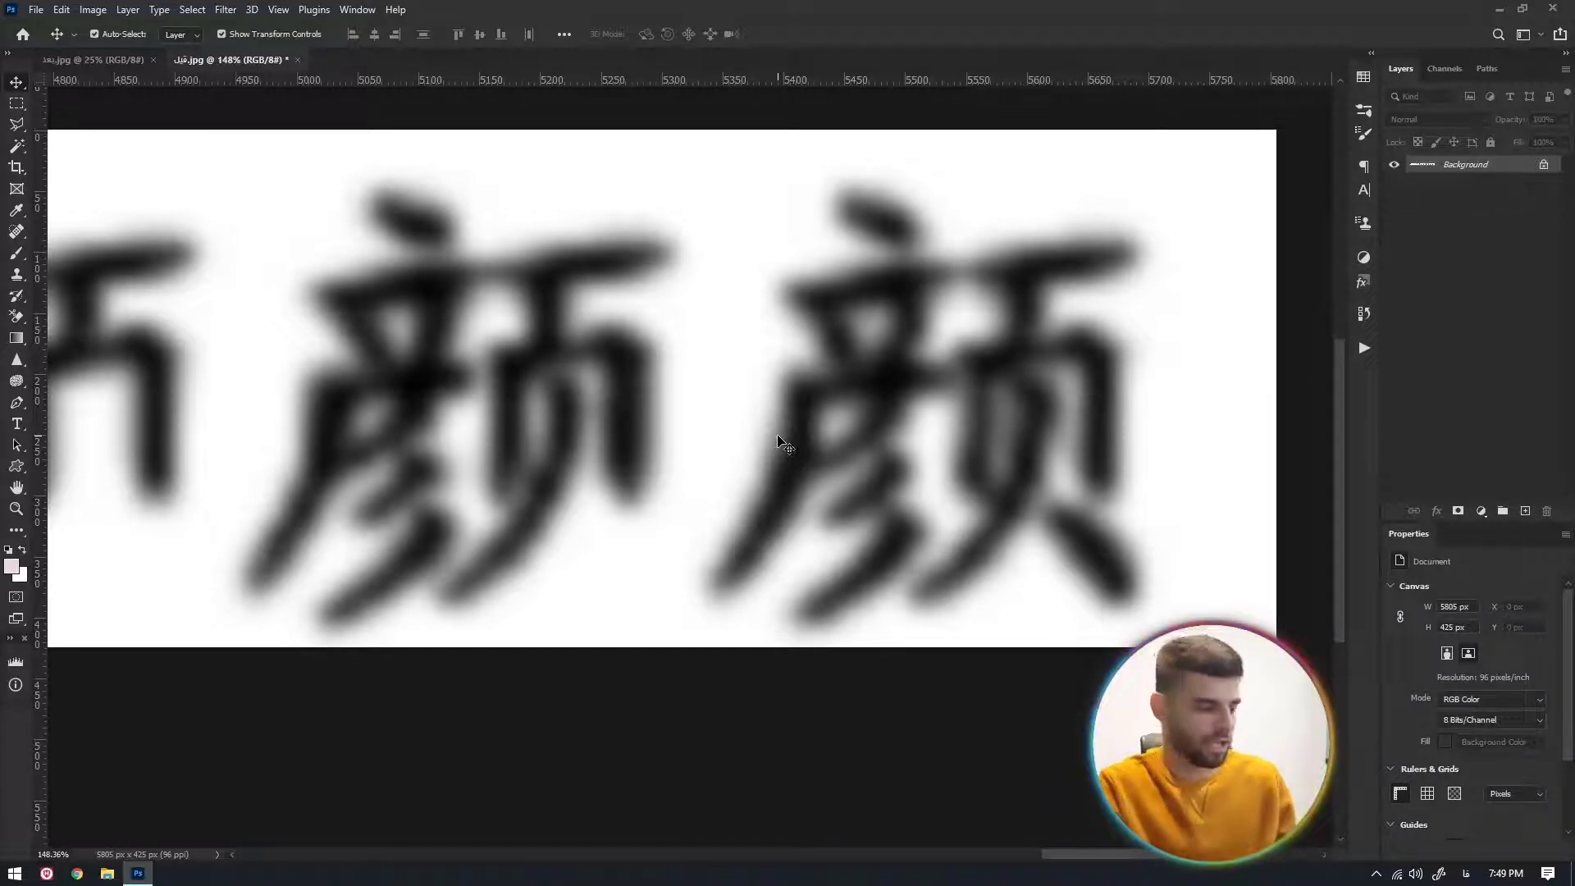
{"action": "scroll", "coordinate": [776, 434], "scroll_direction": "up", "scroll_amount": 5}
{"action": "scroll", "coordinate": [763, 468], "scroll_direction": "up", "scroll_amount": 2}
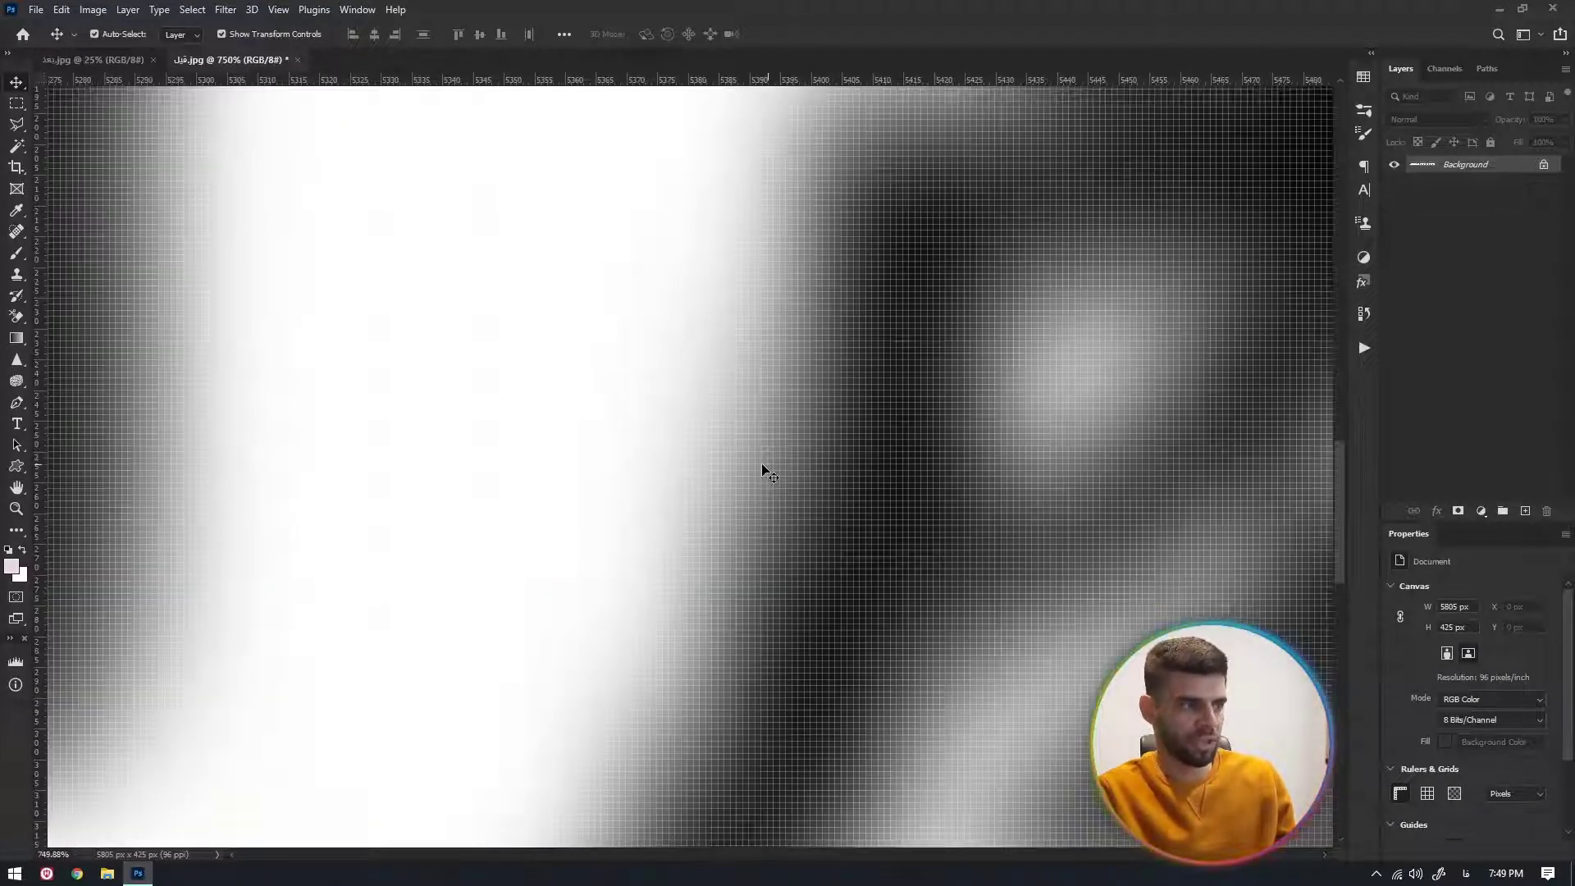
{"action": "scroll", "coordinate": [777, 454], "scroll_direction": "down", "scroll_amount": 1}
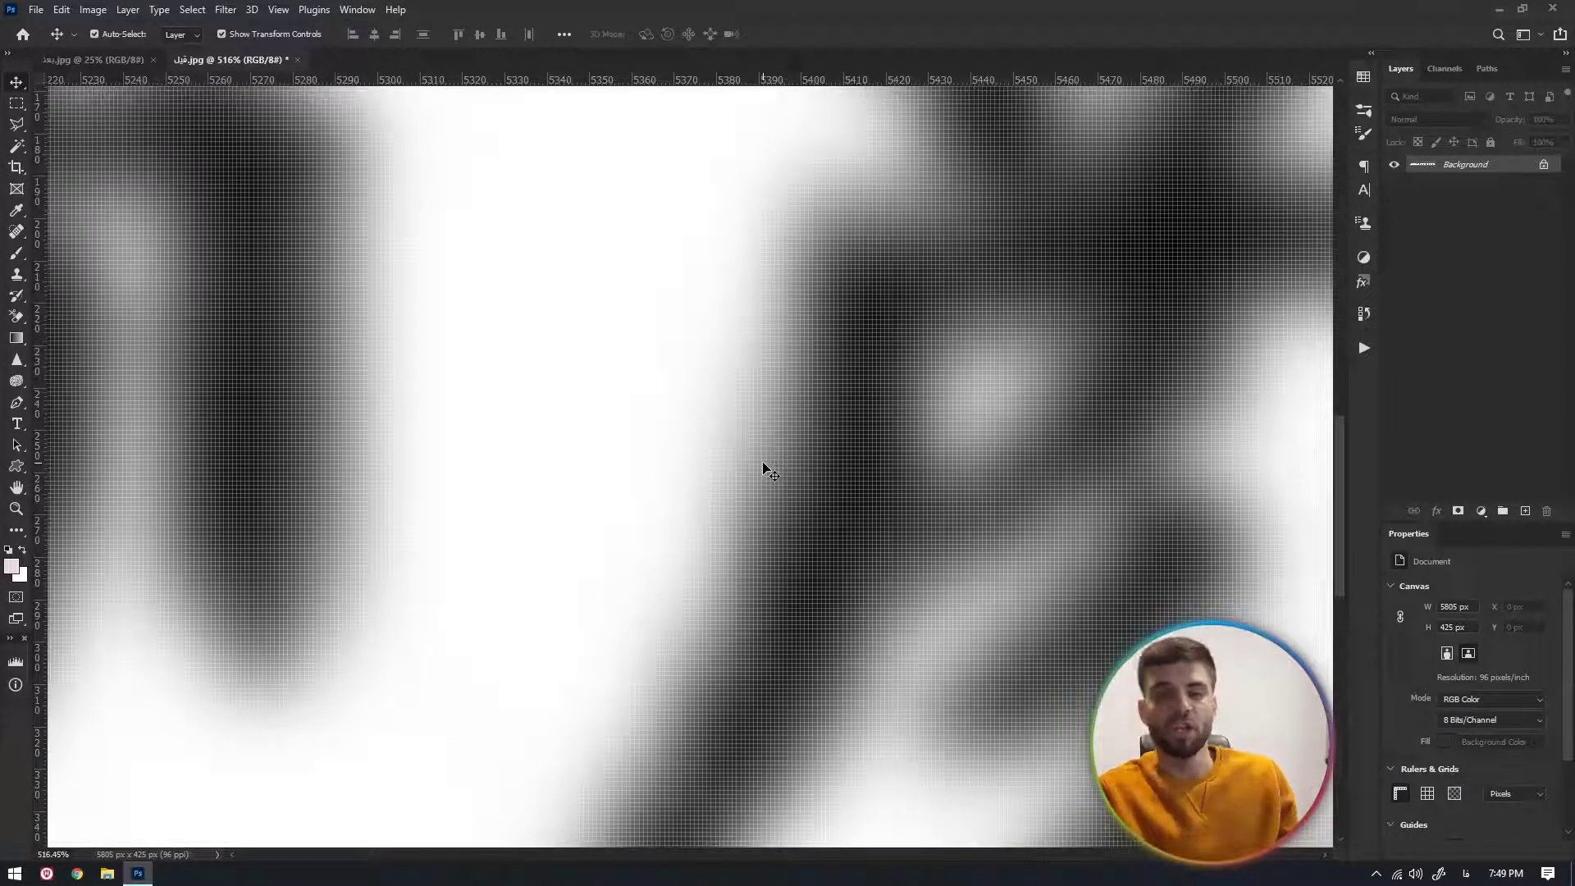
{"action": "scroll", "coordinate": [763, 467], "scroll_direction": "down", "scroll_amount": 5}
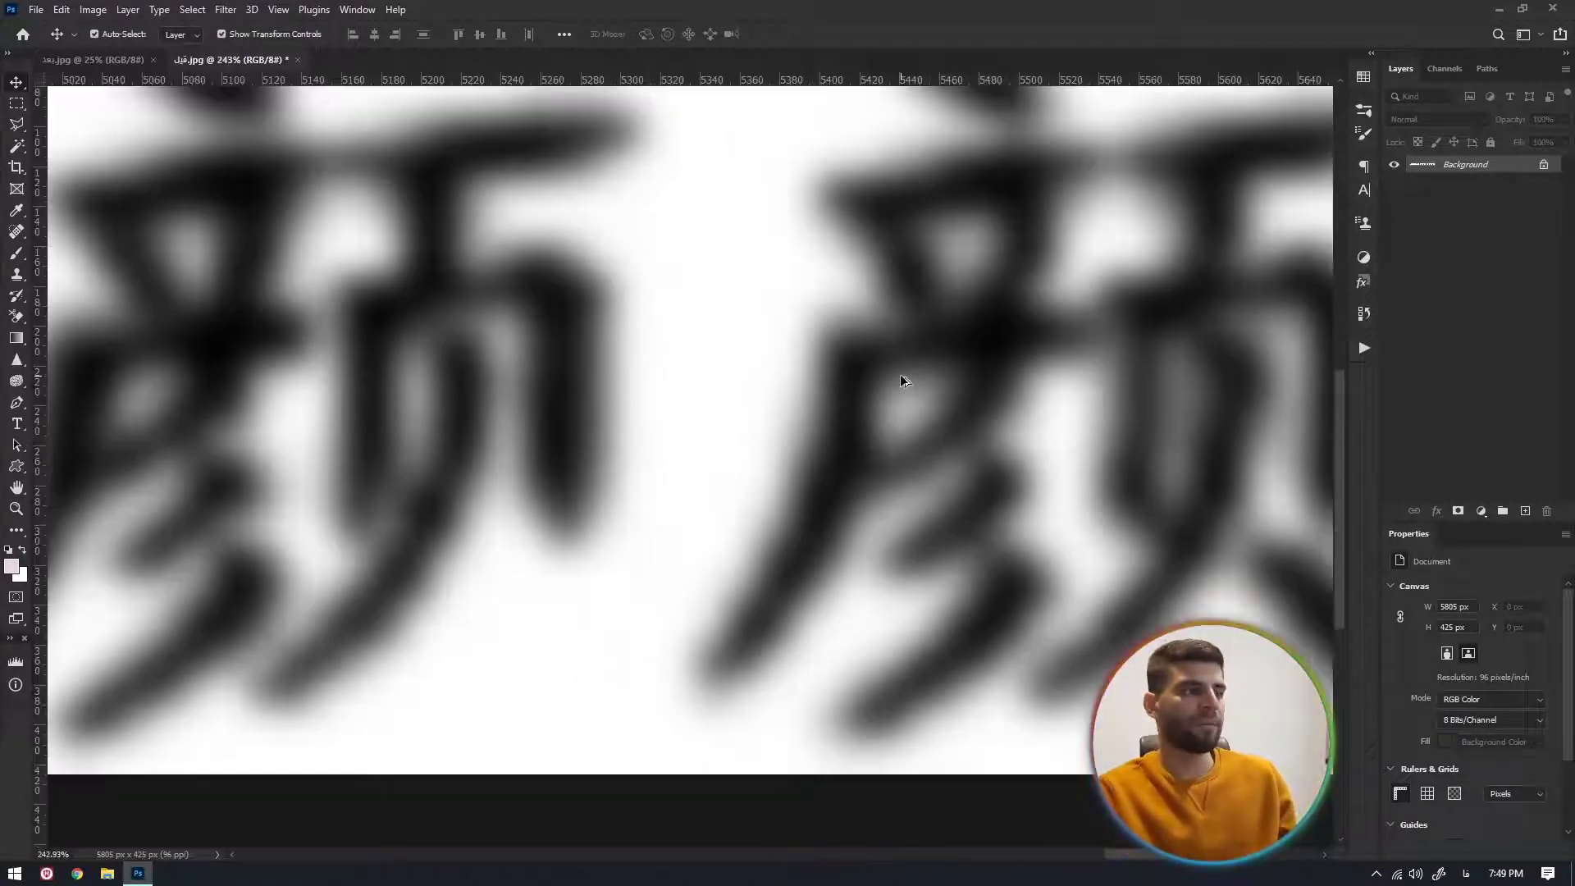
Start a Levels adjustment on the blurred strokes with an input black point of 58 and white point of 179.
{"action": "key", "text": "ctrl+l"}
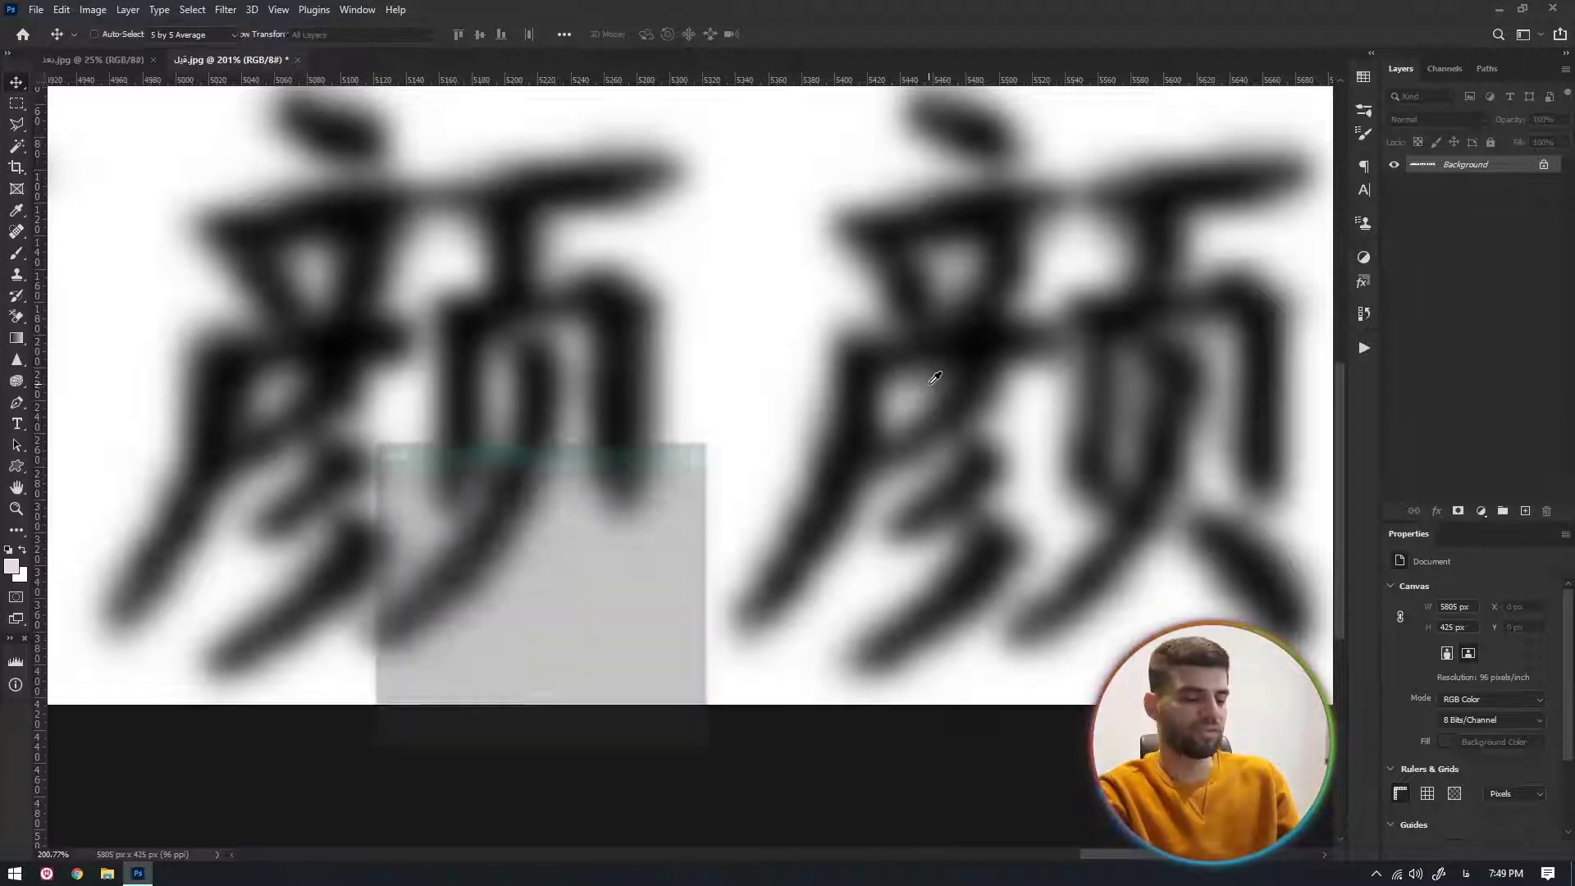
{"action": "left_click_drag", "start_coordinate": [486, 453], "coordinate": [544, 218]}
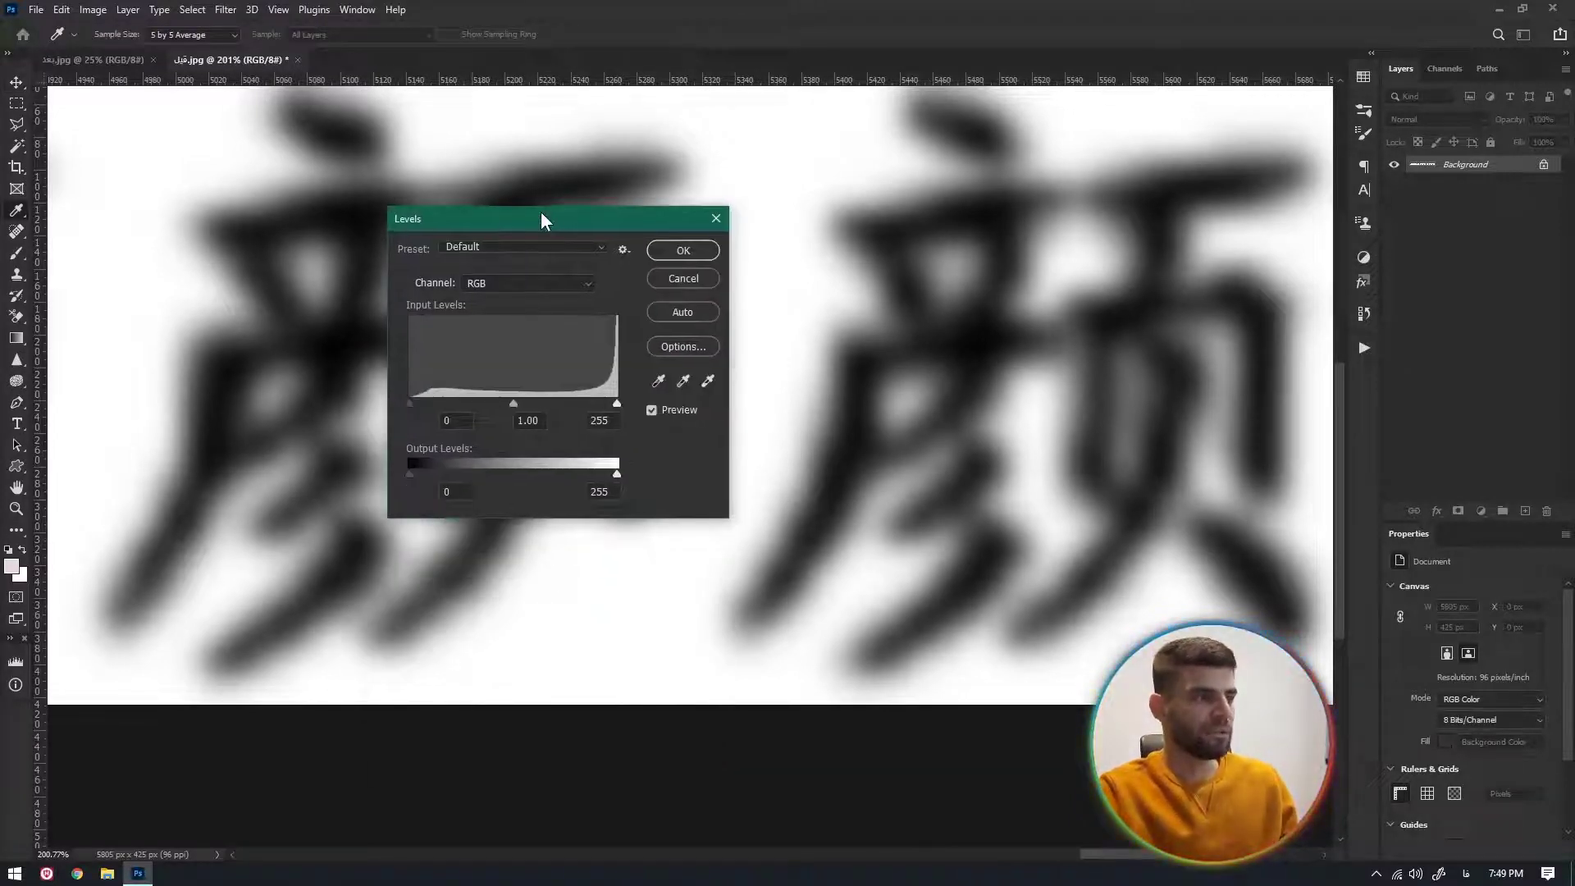
{"action": "left_click_drag", "start_coordinate": [617, 402], "coordinate": [555, 401]}
{"action": "left_click_drag", "start_coordinate": [411, 403], "coordinate": [457, 406]}
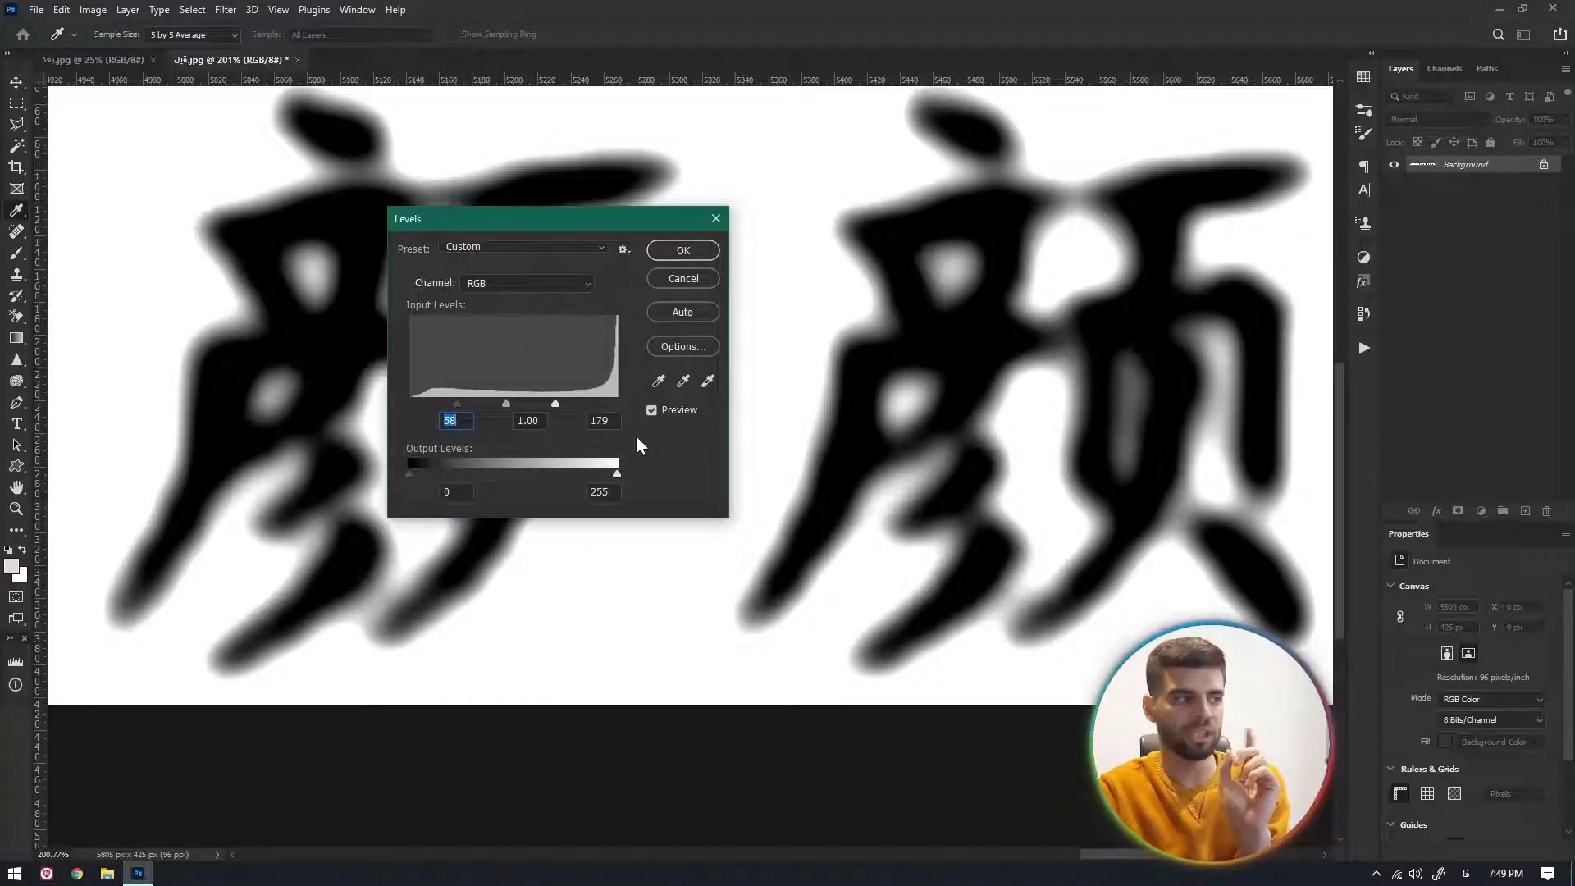
Narrow the Levels input range to a black point of 87 and a white point of 92 to harden the stroke edges.
{"action": "left_click_drag", "start_coordinate": [555, 402], "coordinate": [466, 407]}
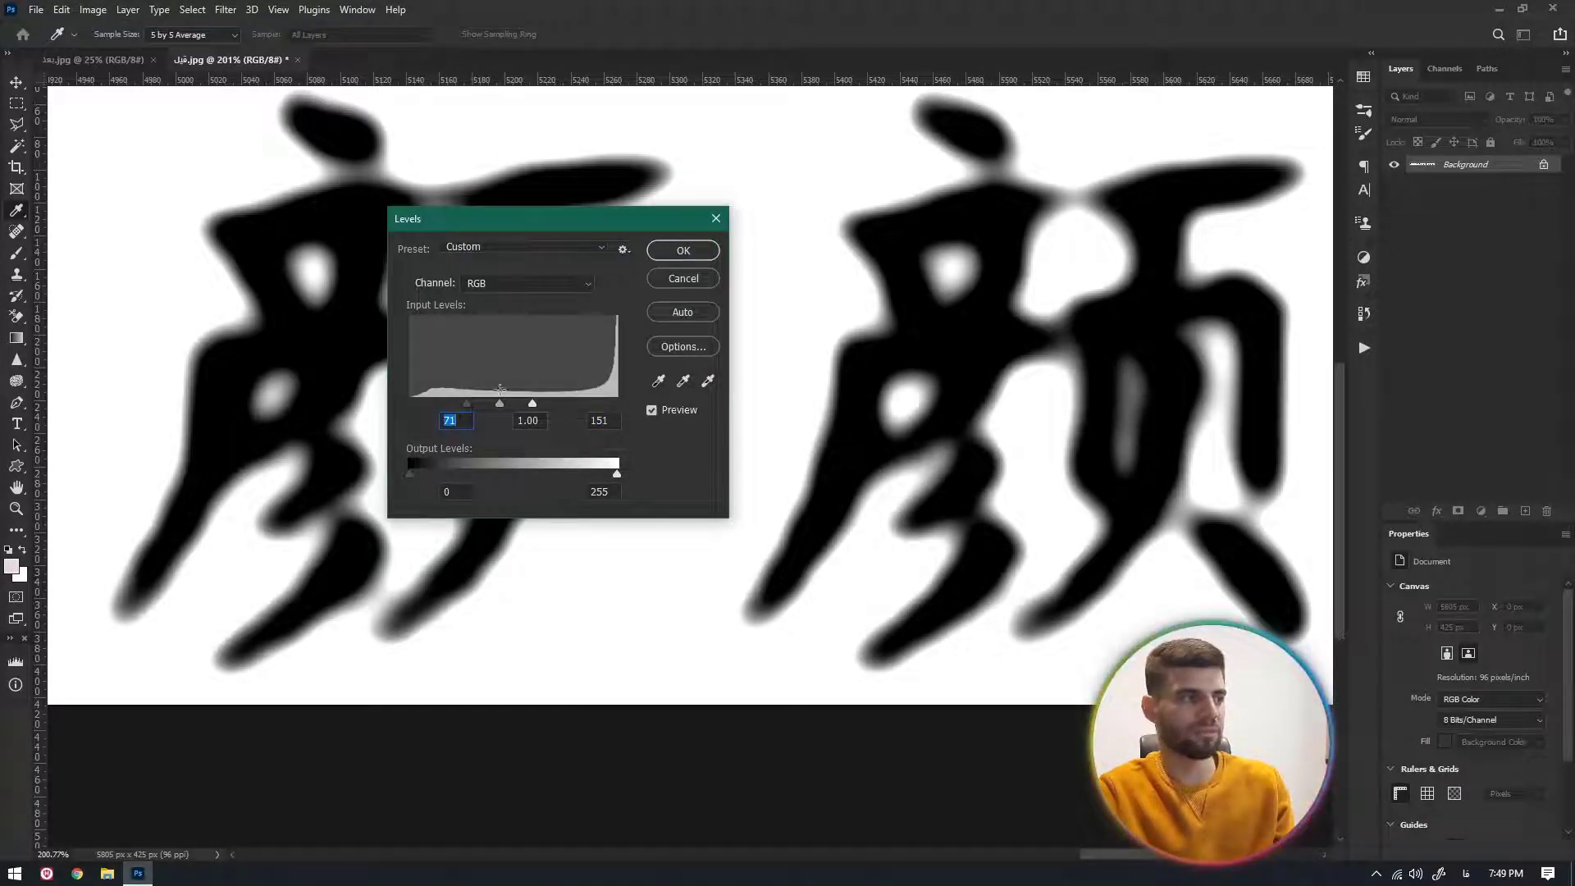
{"action": "left_click_drag", "start_coordinate": [538, 404], "coordinate": [488, 408]}
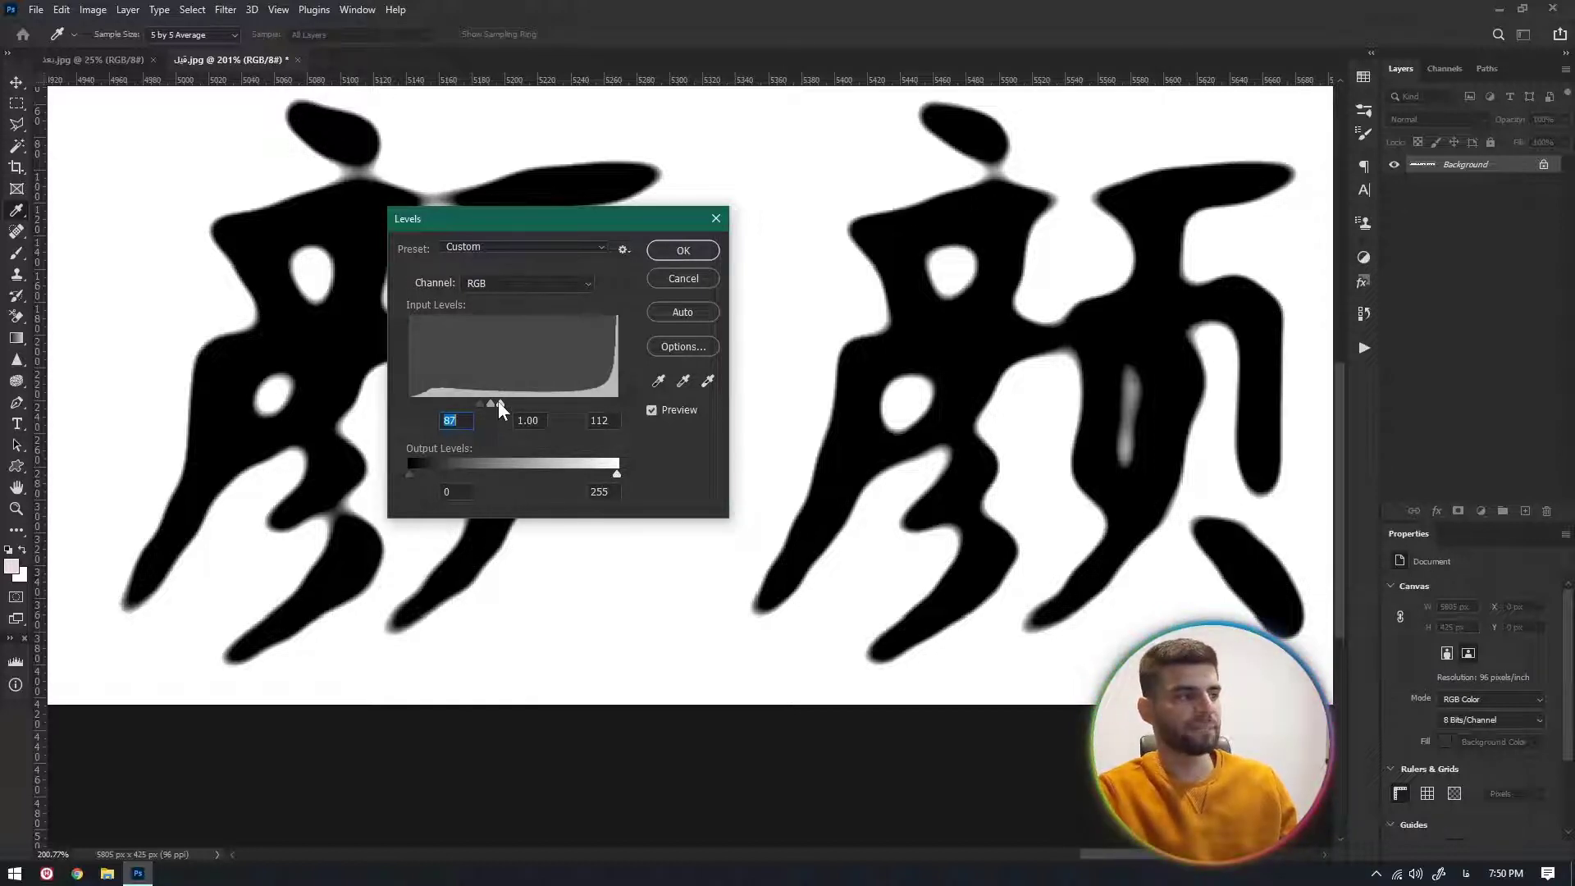
{"action": "left_click_drag", "start_coordinate": [498, 402], "coordinate": [484, 400]}
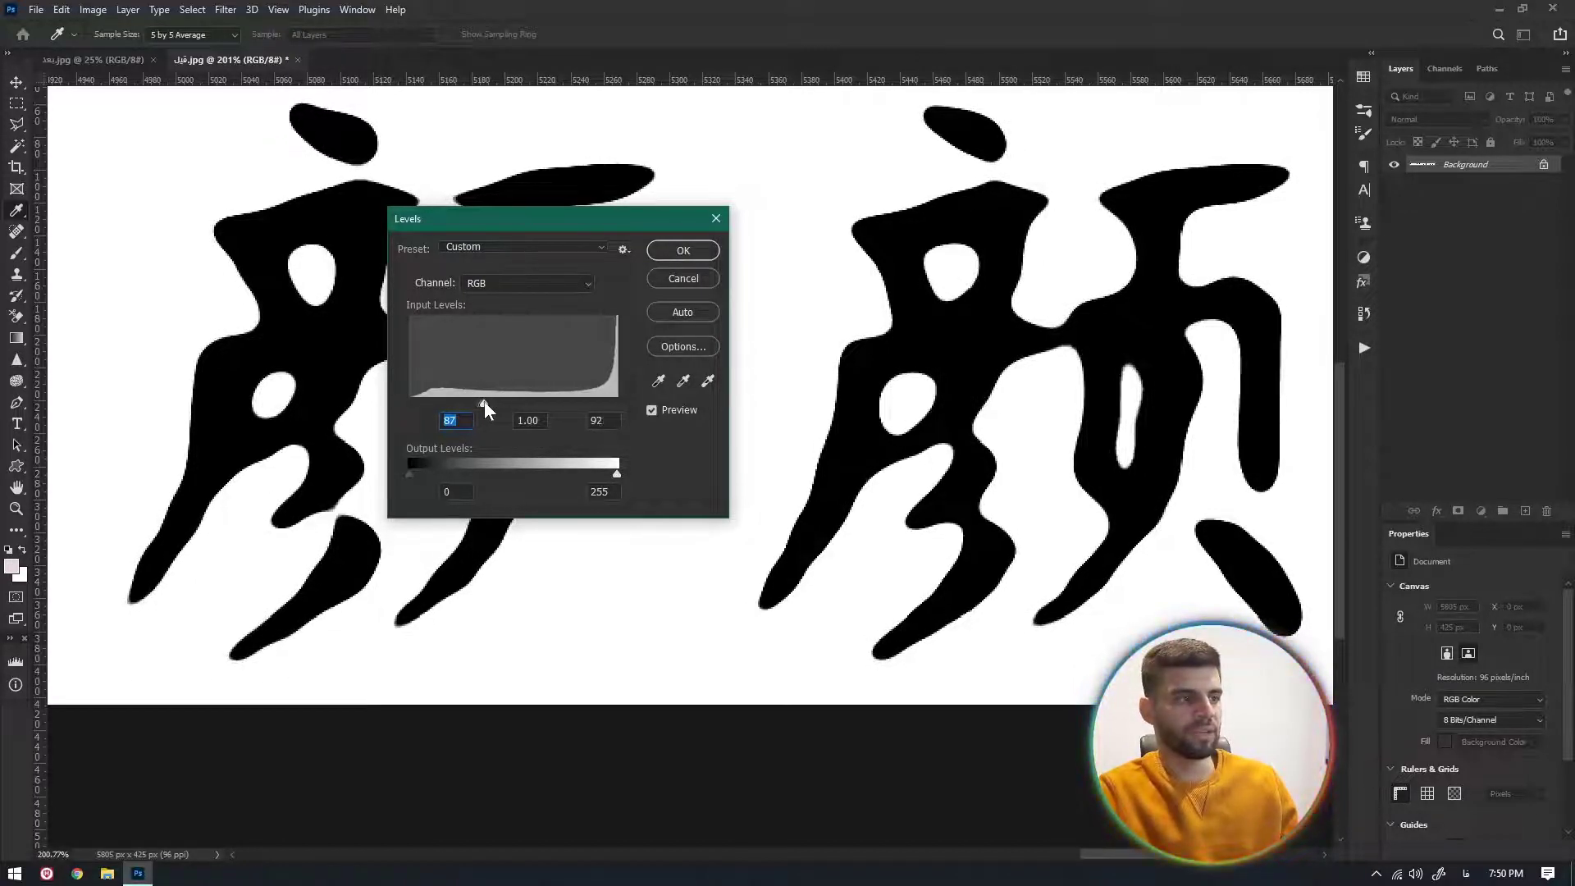
Raise the Levels input white point to 97 to soften the stroke edges slightly.
{"action": "key", "text": "Tab"}
{"action": "key", "text": "Tab"}
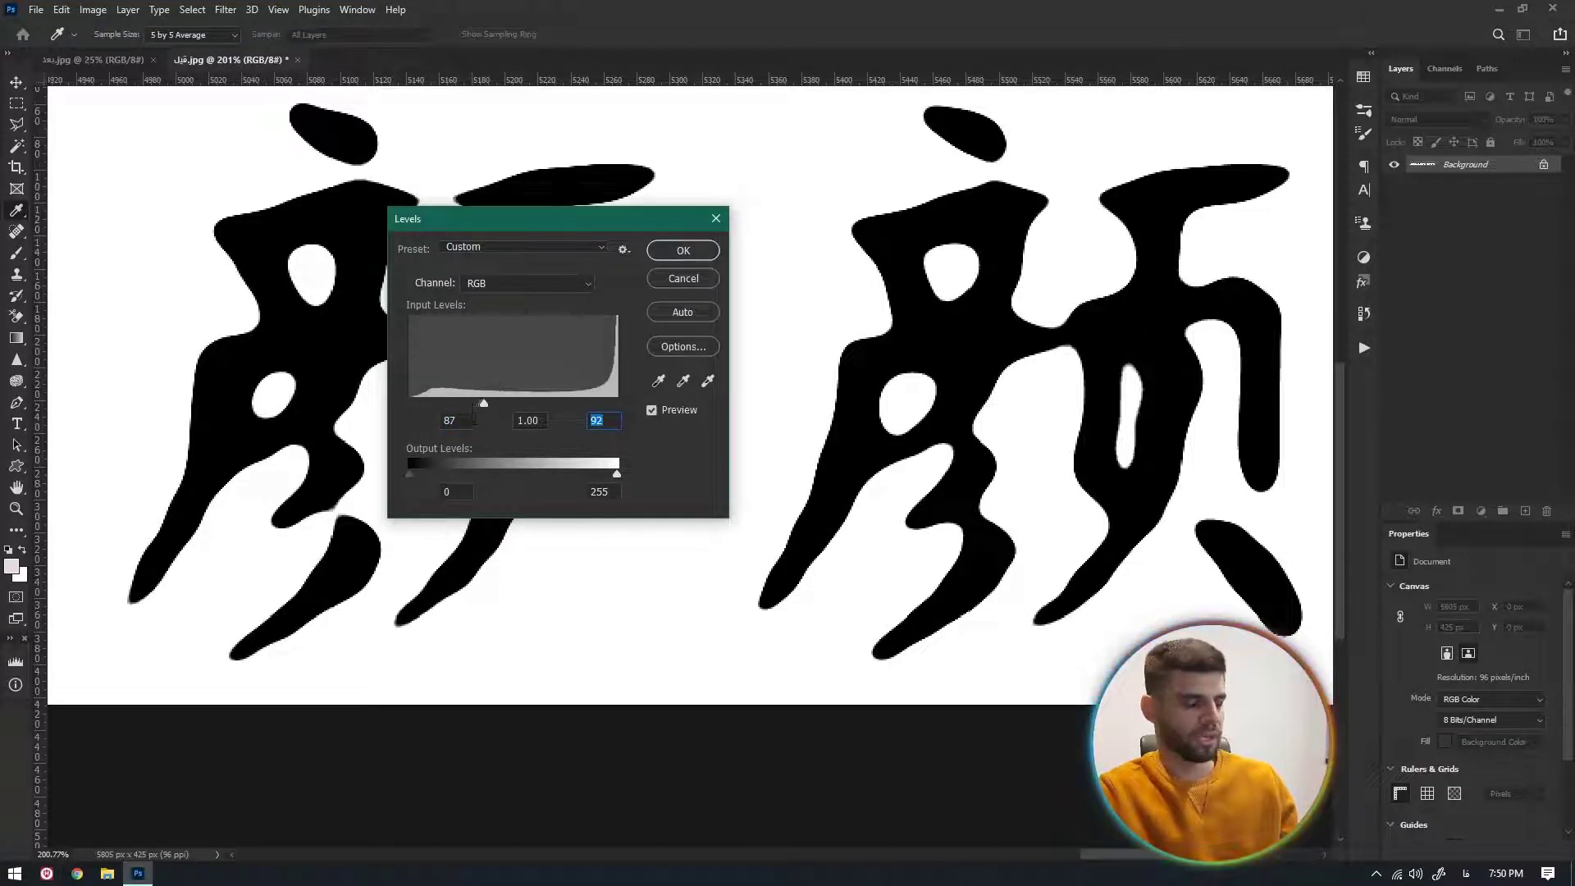
{"action": "key", "text": "Up"}
{"action": "key", "text": "Up"}
{"action": "key", "text": "Up"}
{"action": "key", "text": "Up"}
{"action": "key", "text": "Up"}
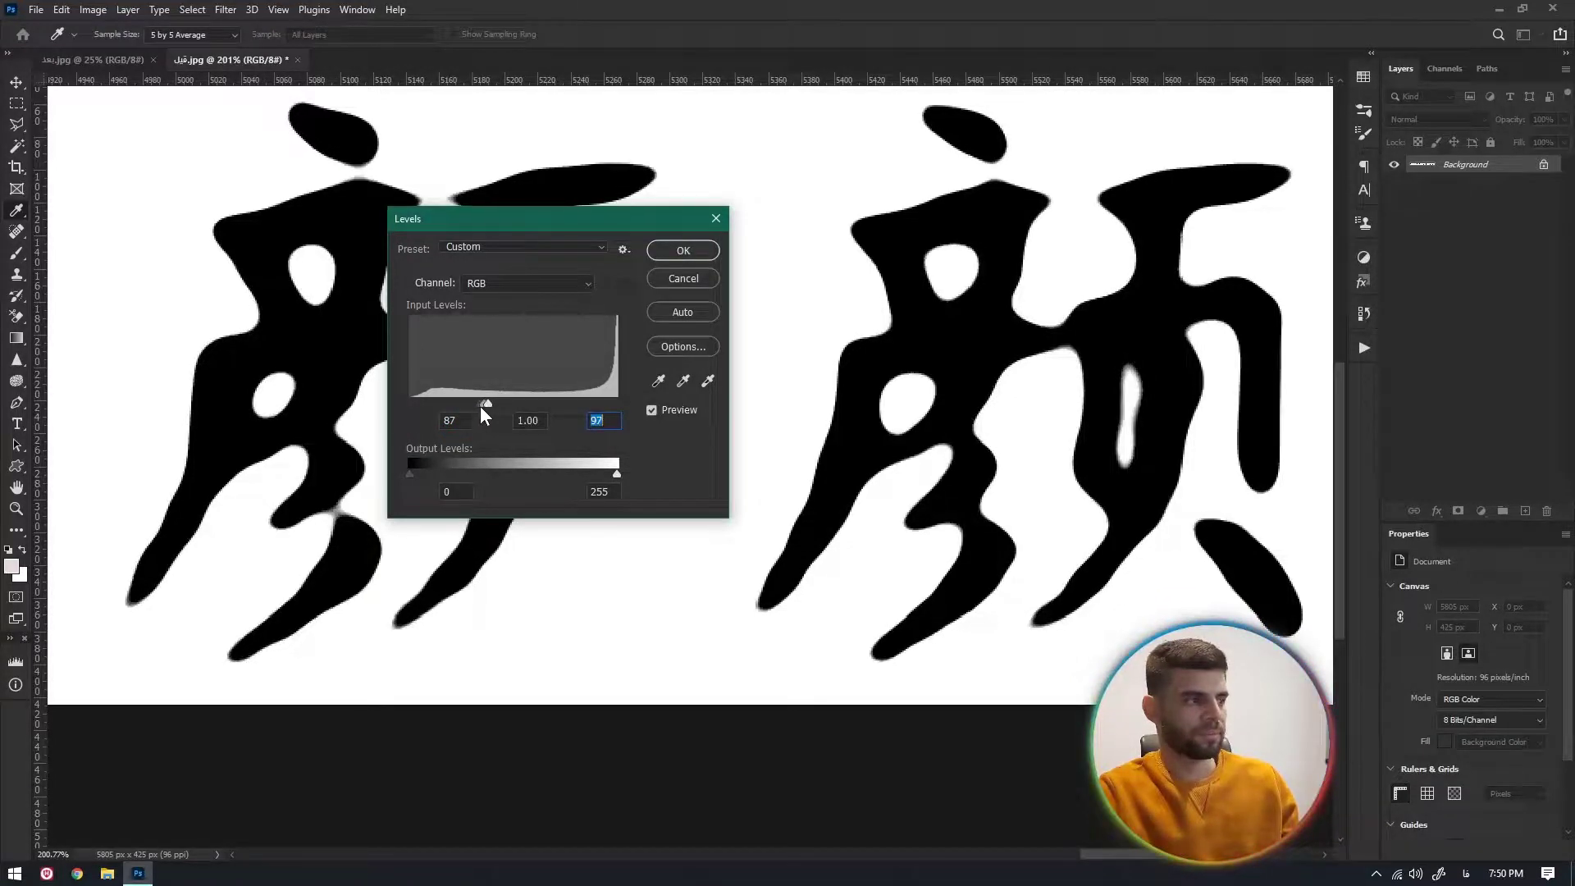
Set the Levels input black point to 94 and white point to 96, and apply the adjustment.
{"action": "left_click_drag", "start_coordinate": [481, 402], "coordinate": [487, 402]}
{"action": "key", "text": "Tab"}
{"action": "key", "text": "Tab"}
{"action": "key", "text": "Down"}
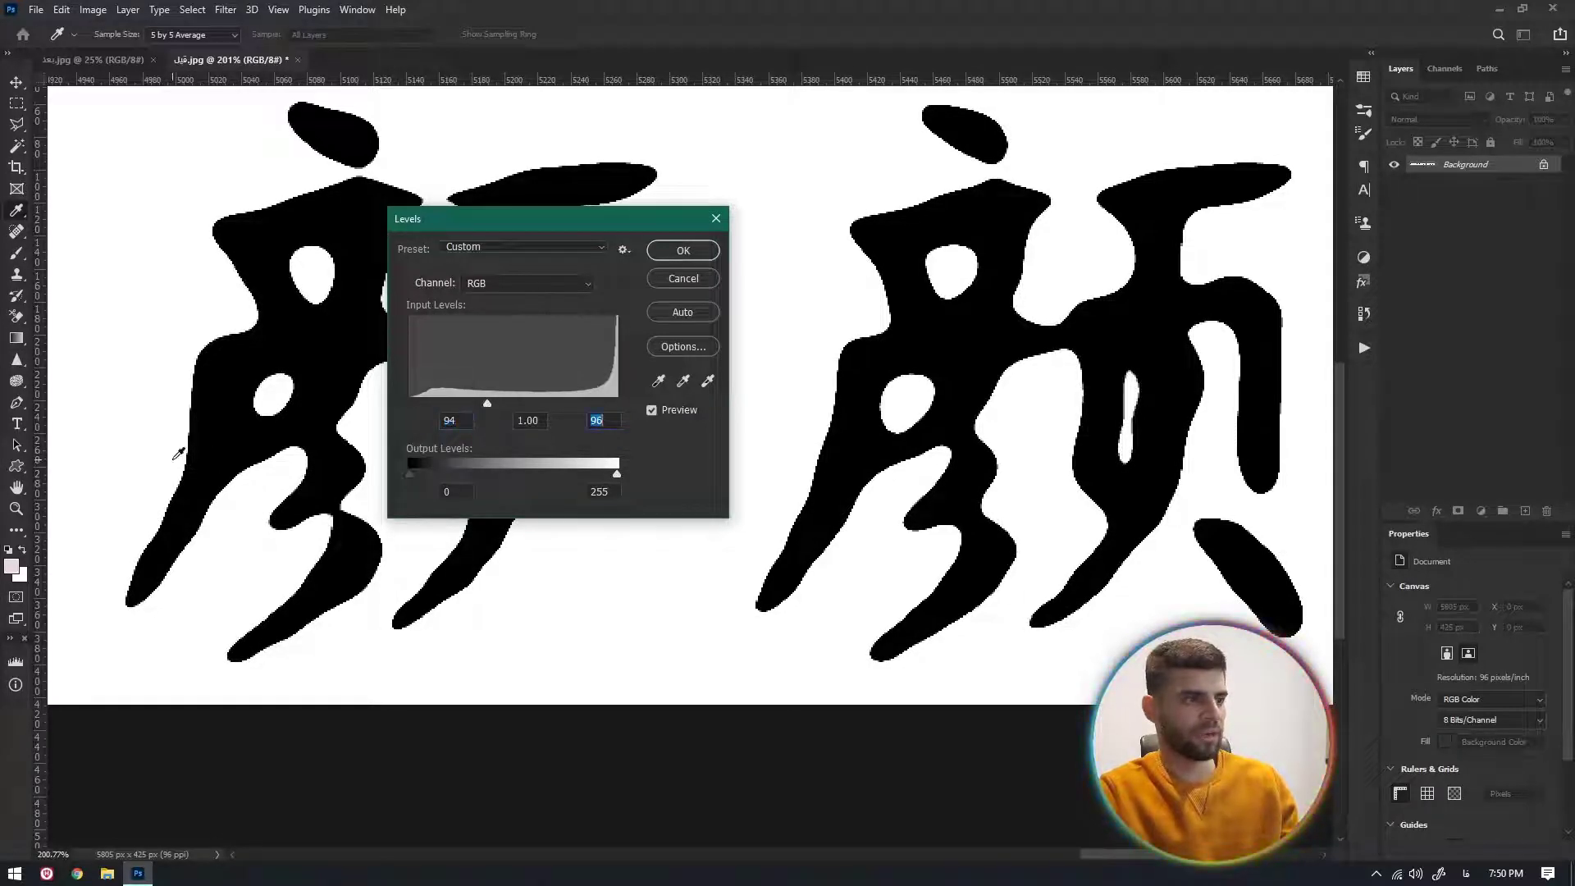
{"action": "left_click", "coordinate": [683, 250]}
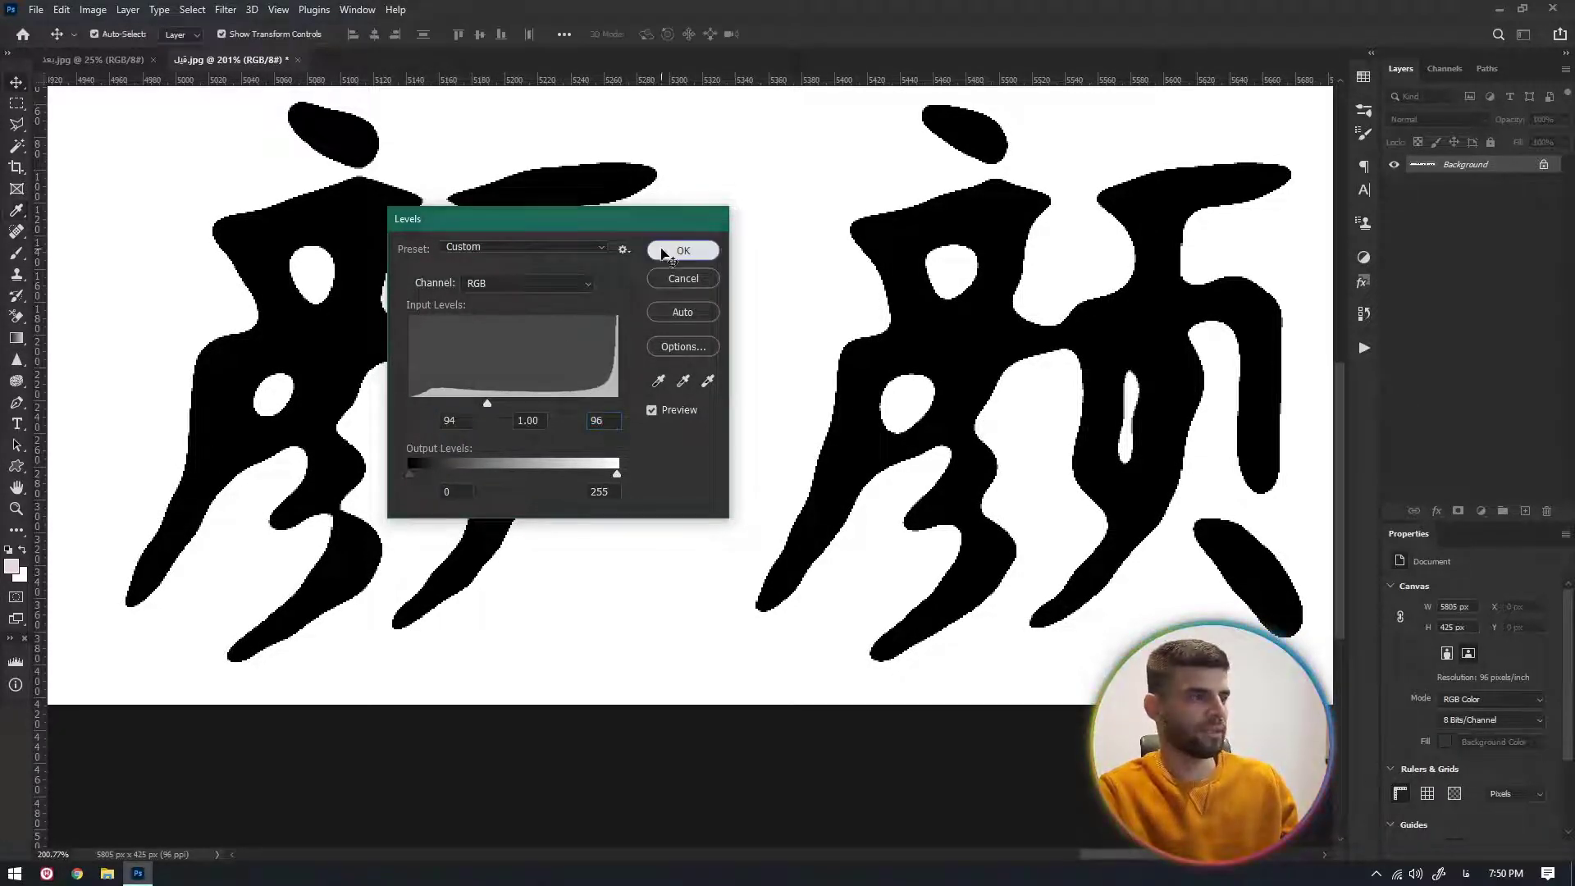
{"action": "key", "text": "v"}
Convert the Background to a regular layer and hide its white areas by setting Blend If This Layer's white limit to 68.
{"action": "scroll", "coordinate": [853, 484], "scroll_direction": "down", "scroll_amount": 5, "text": "alt"}
{"action": "scroll", "coordinate": [853, 484], "scroll_direction": "down", "scroll_amount": 3}
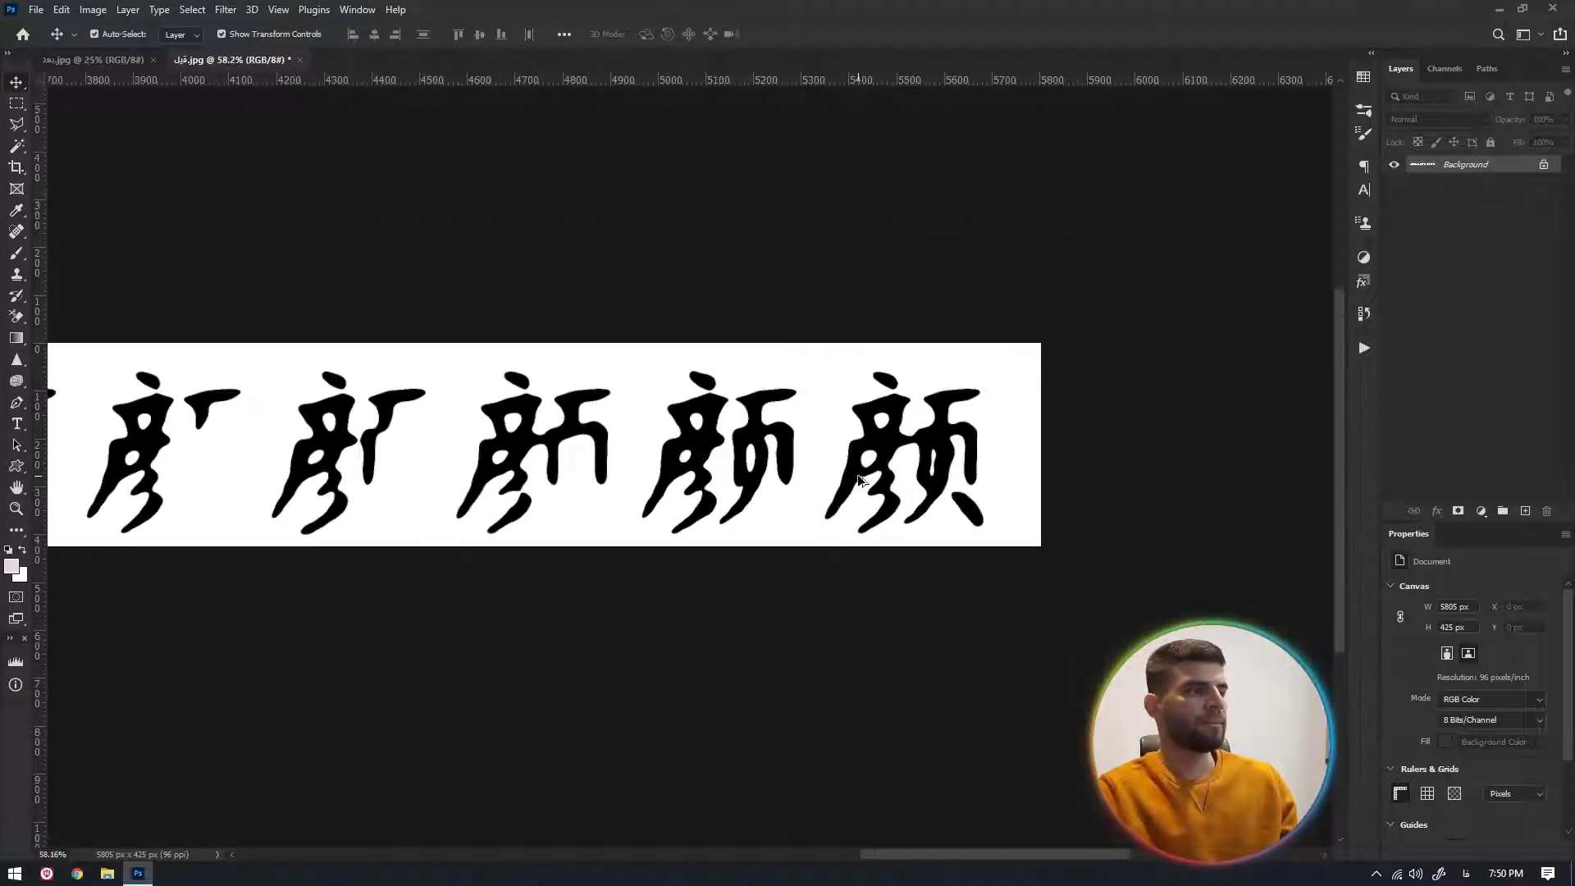
{"action": "scroll", "coordinate": [898, 496], "scroll_direction": "up", "scroll_amount": 2}
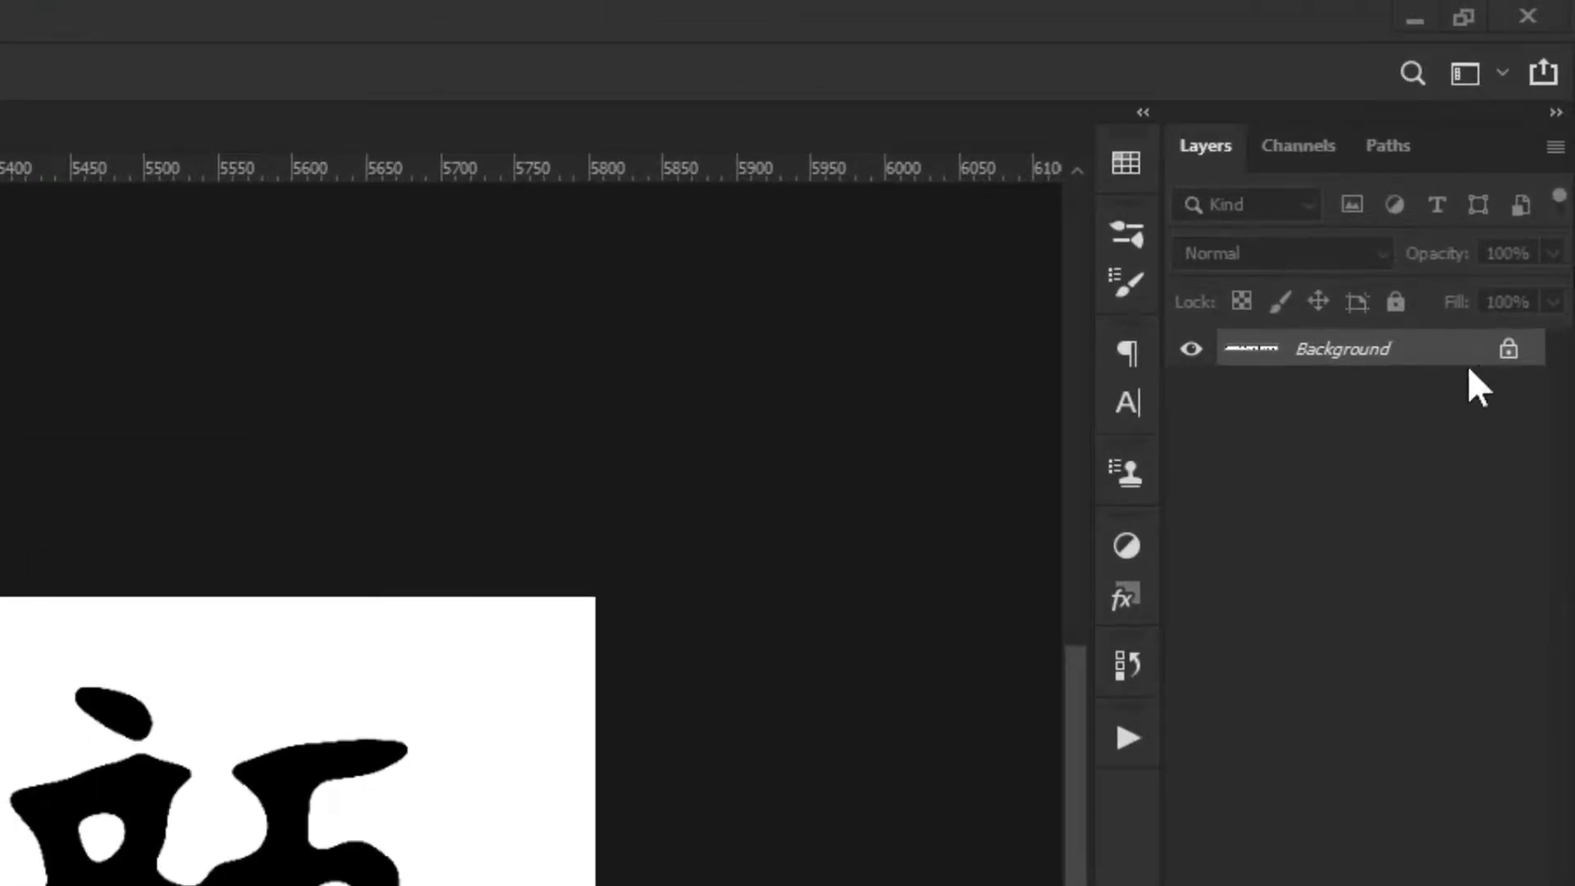
{"action": "left_click", "coordinate": [1510, 351]}
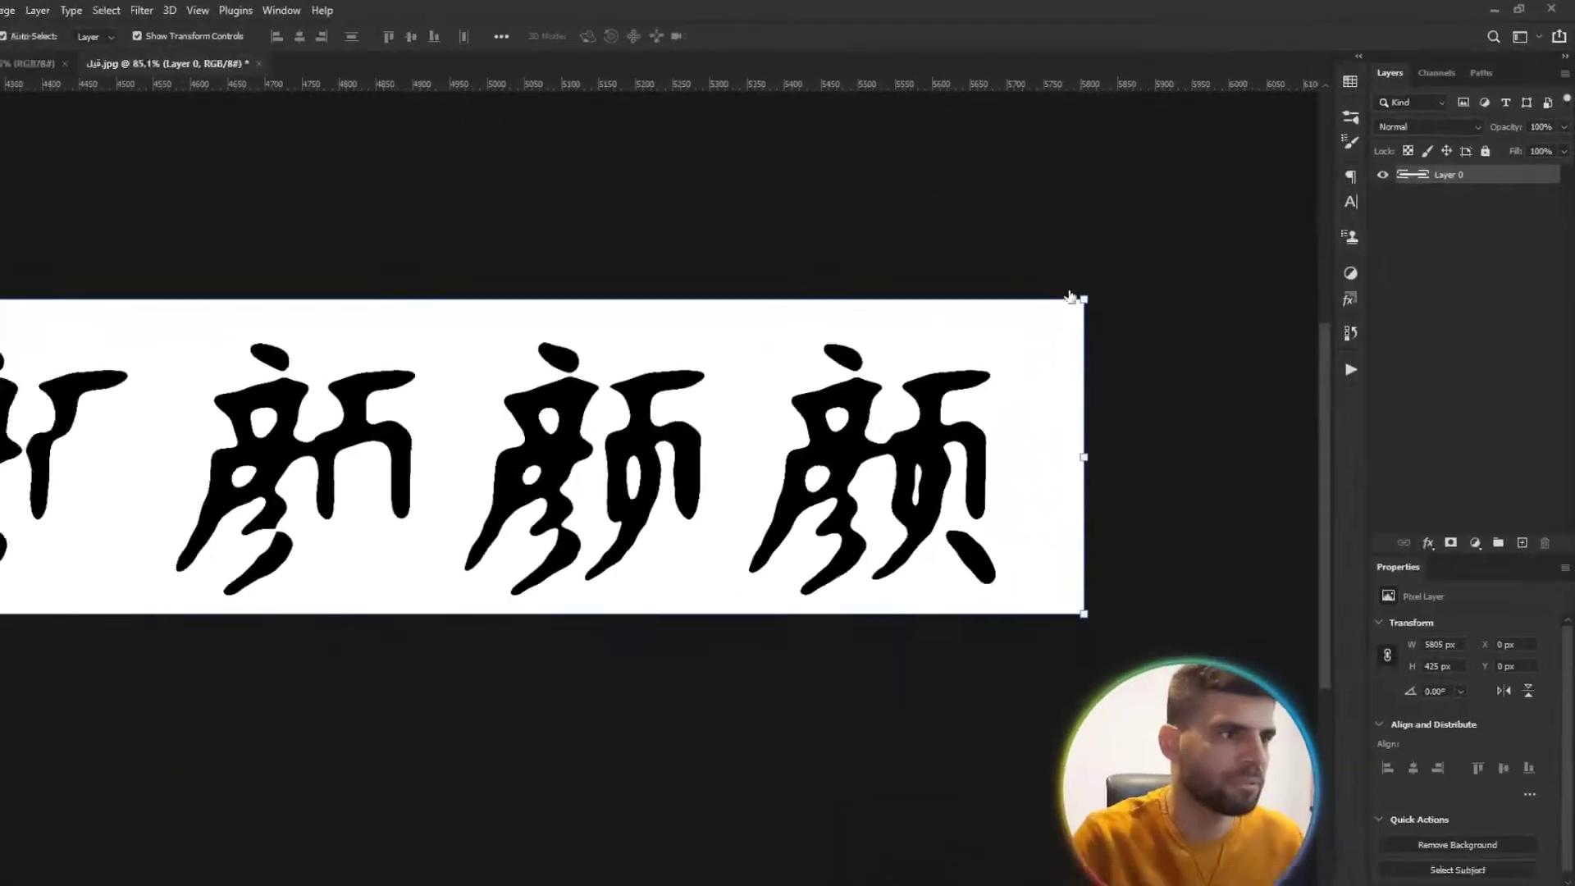
{"action": "double_click", "coordinate": [1476, 175]}
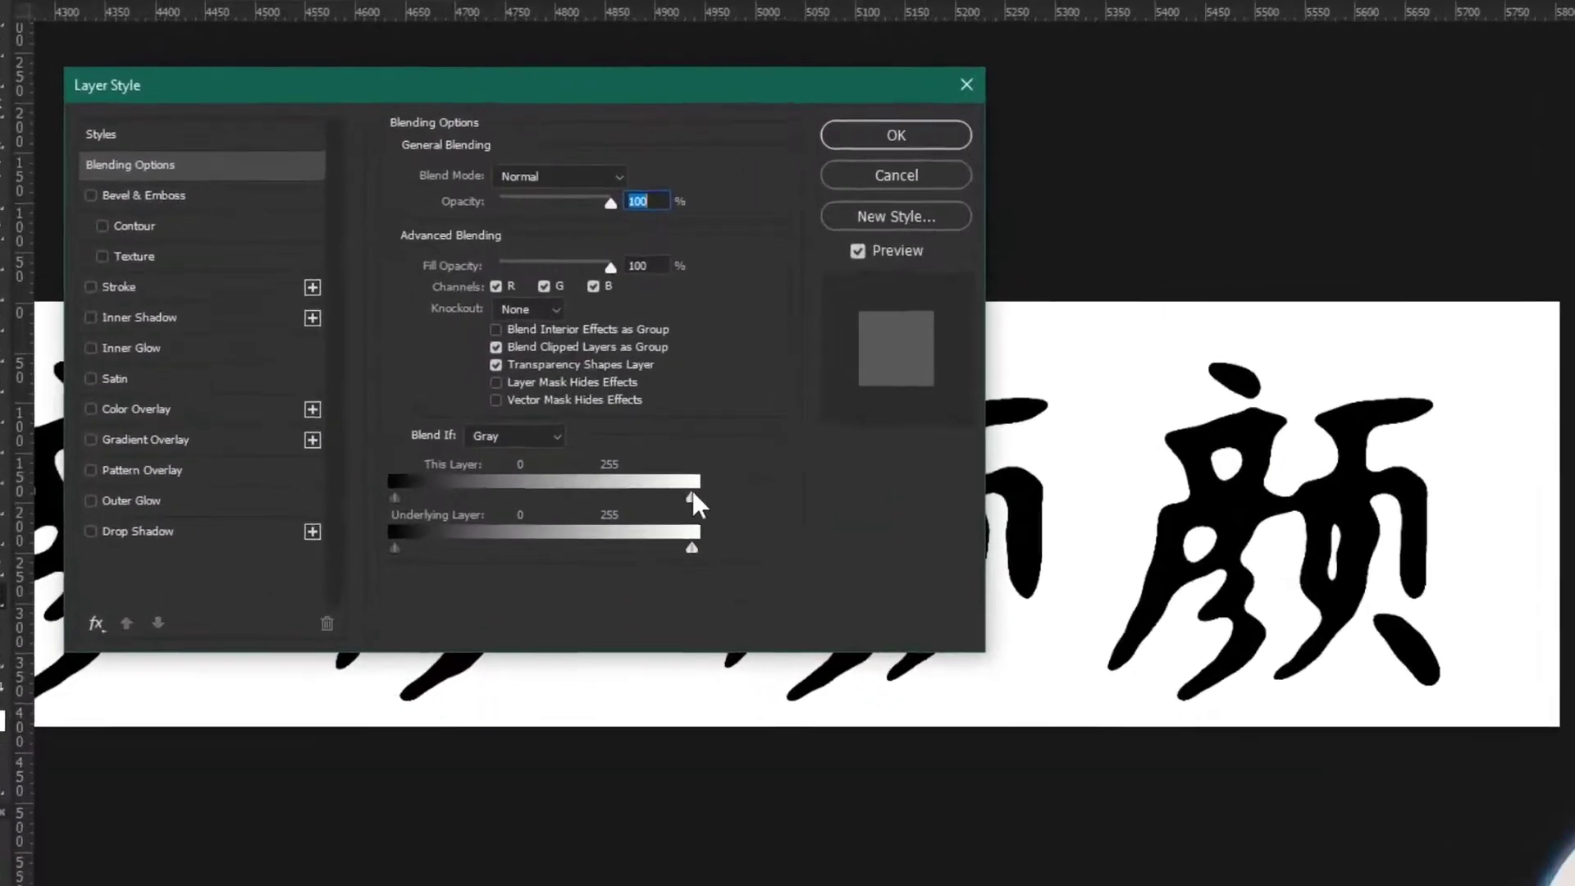
{"action": "left_click_drag", "start_coordinate": [449, 457], "coordinate": [439, 457]}
{"action": "left_click_drag", "start_coordinate": [549, 499], "coordinate": [485, 491]}
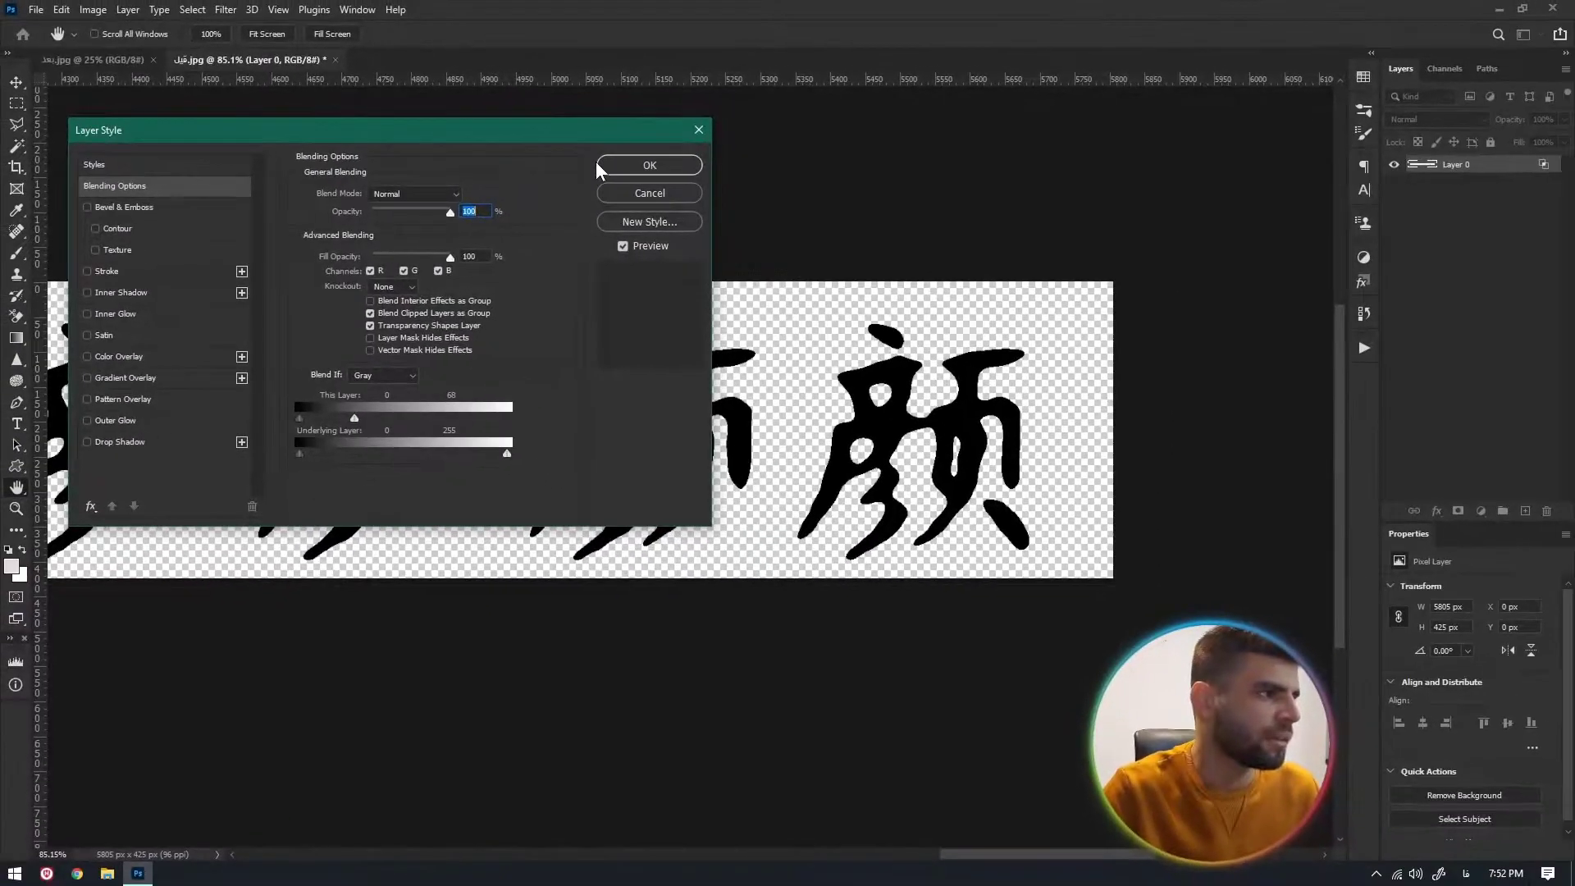
{"action": "left_click", "coordinate": [620, 167]}
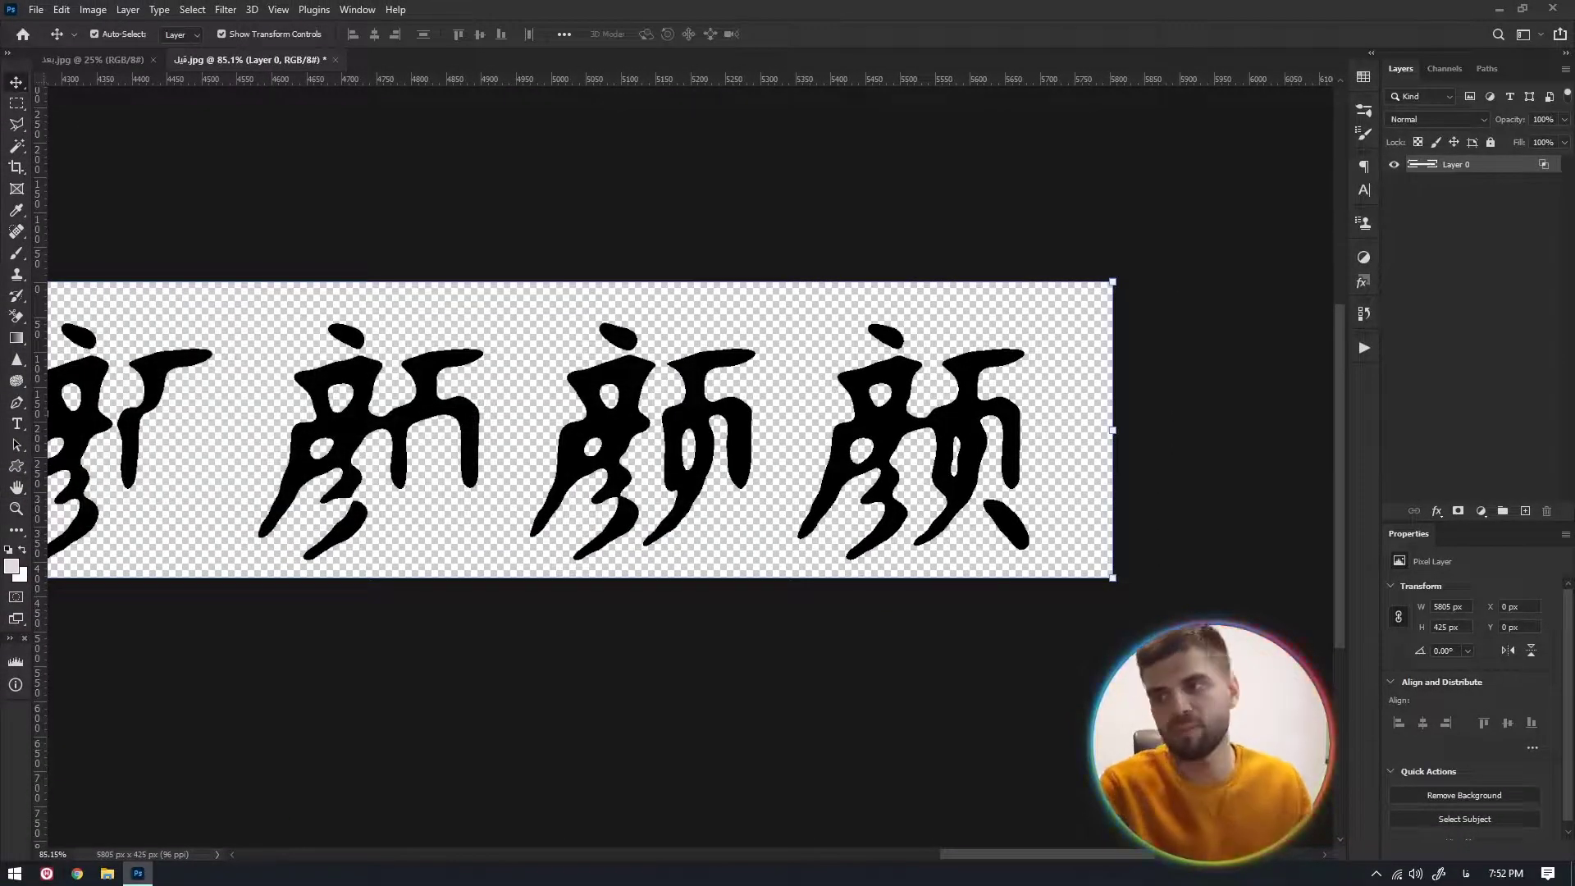